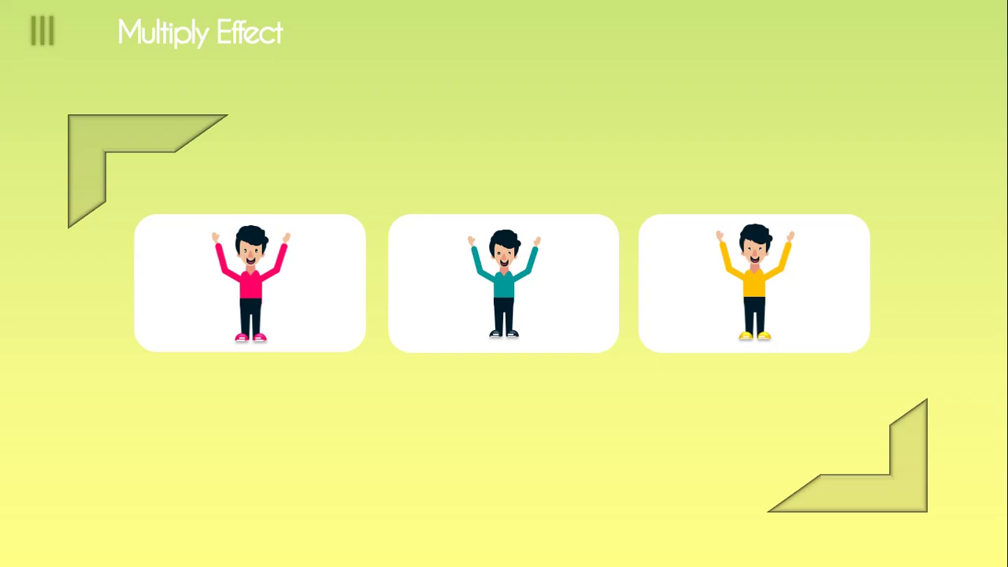
Insert a new blank slide after slide 1.
left_click(94, 247)
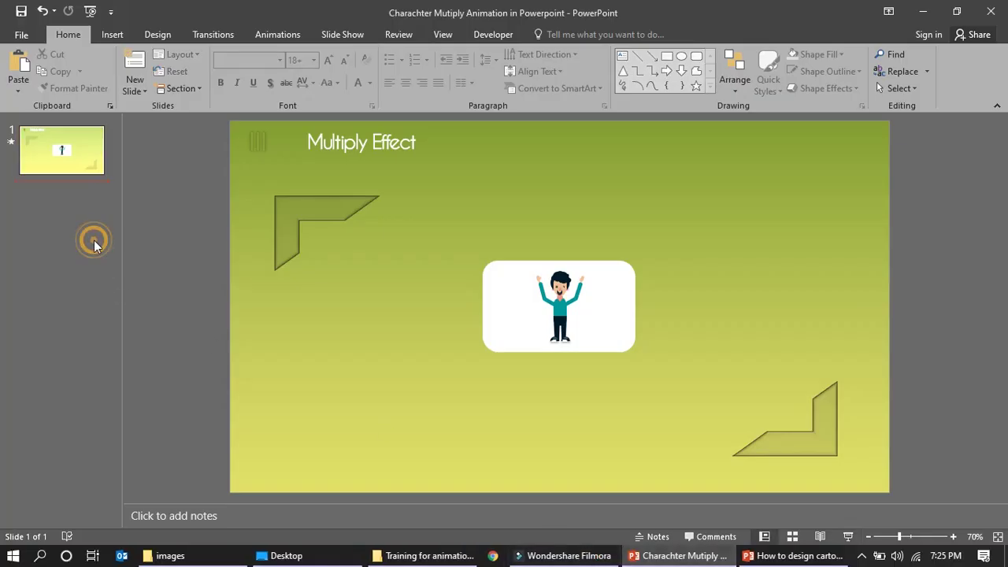
left_click(134, 88)
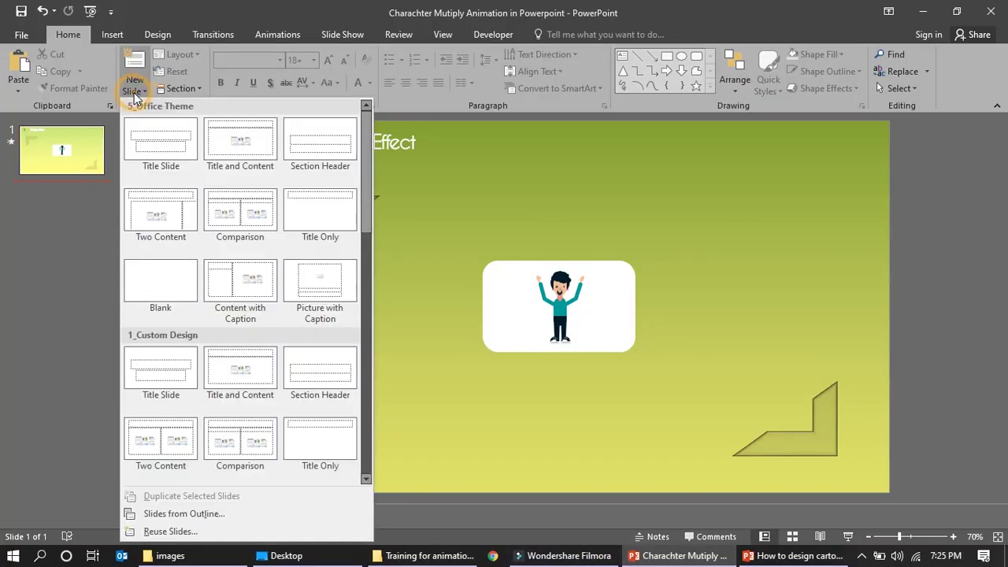
left_click(157, 285)
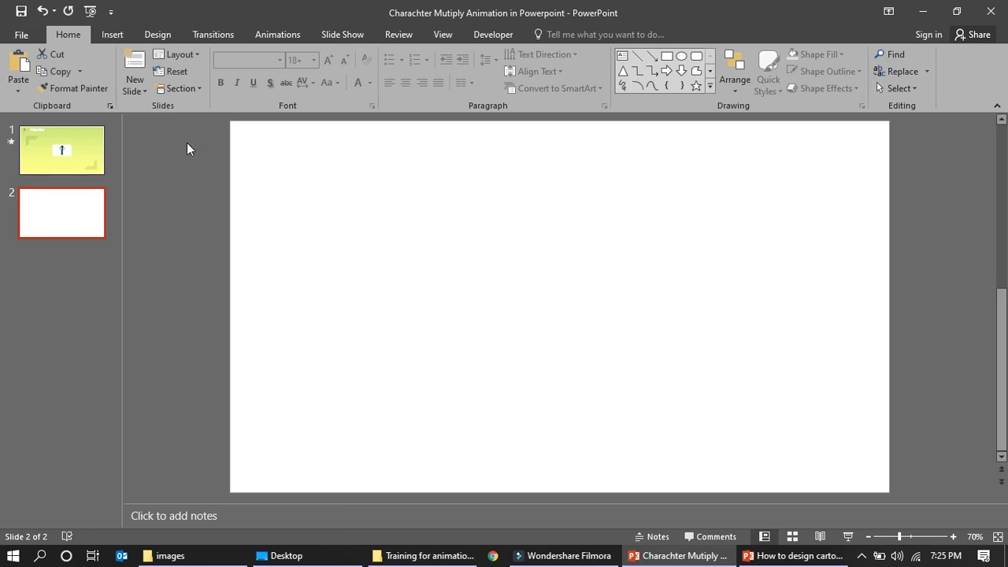
Give the new slide a green-to-yellow gradient fill background.
left_click(165, 36)
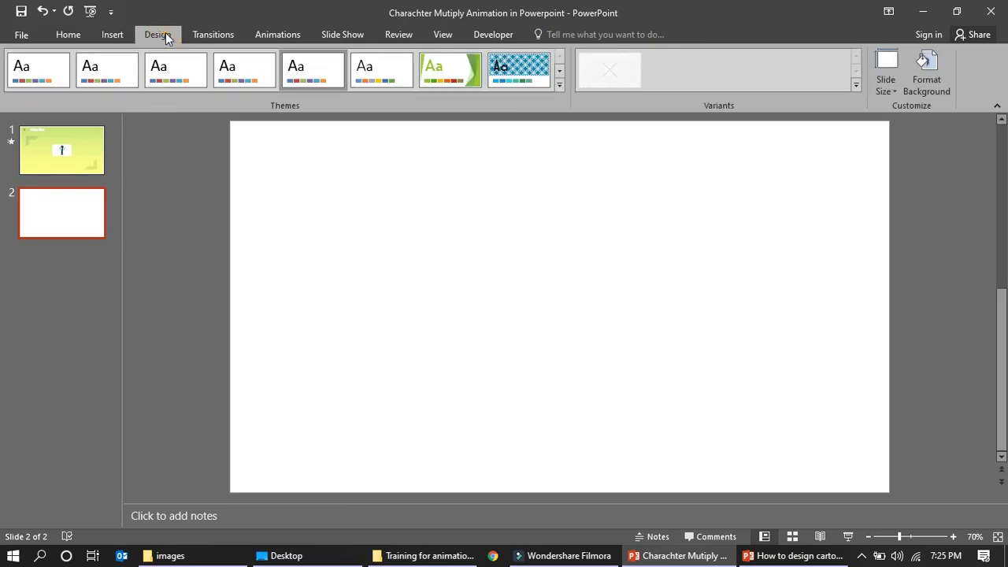
left_click(926, 69)
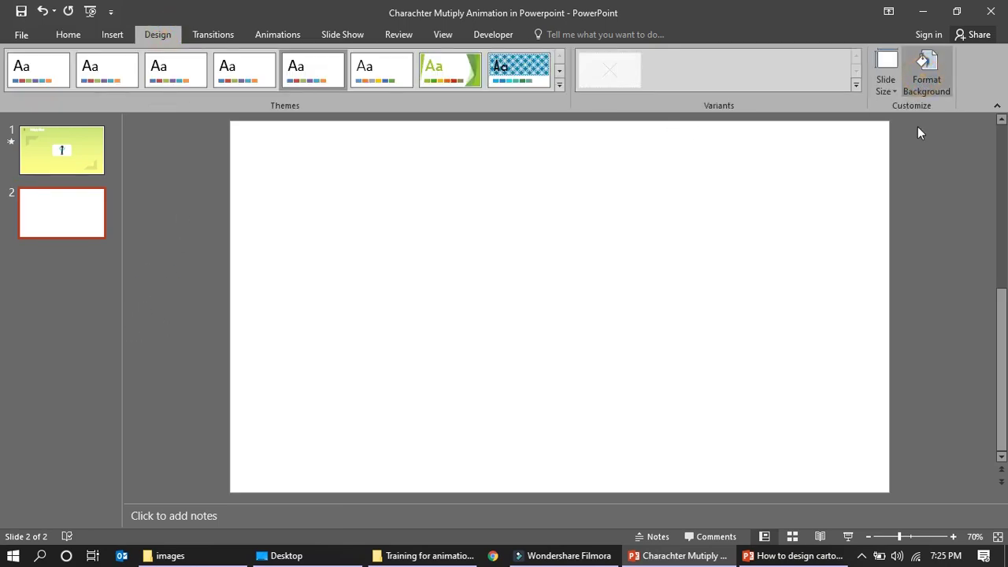
left_click(844, 225)
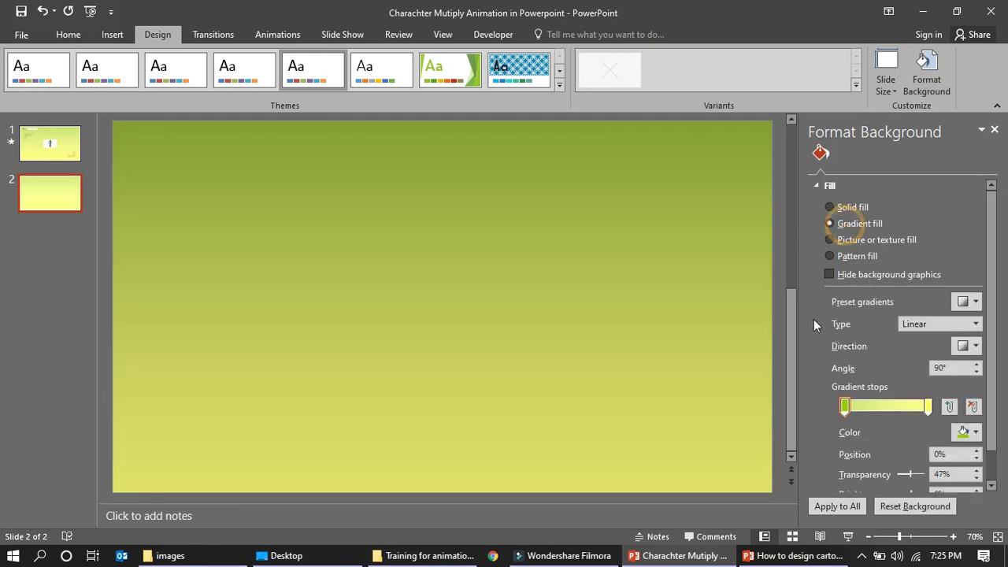
left_click(994, 130)
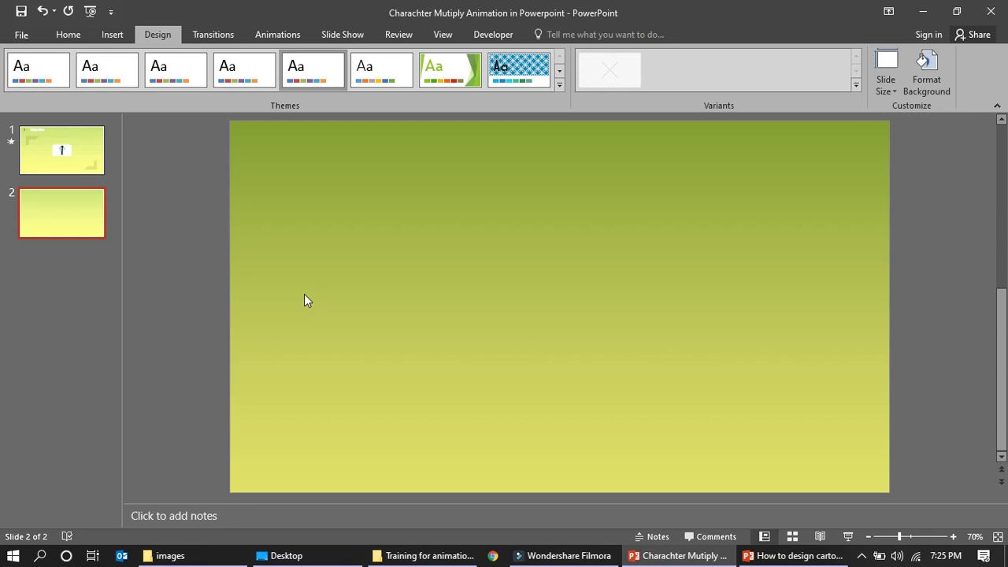
In the cartoon presentation, select all shapes of the third character, including its left arm, and group them.
left_click(63, 220)
left_click(192, 248)
left_click(793, 555)
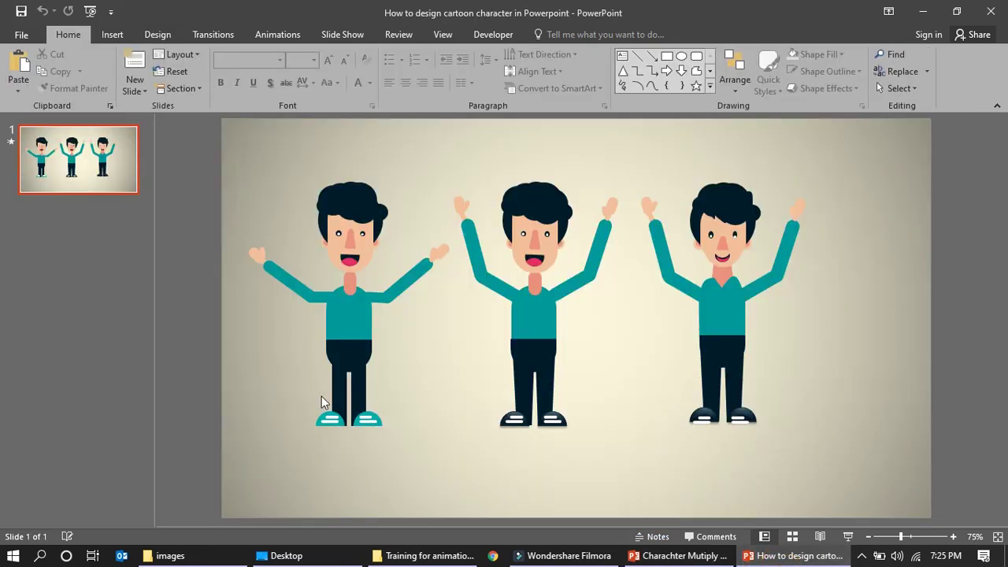
left_click(718, 327)
left_click(827, 228)
mouse_move(821, 148)
left_mouse_down()
mouse_move(811, 435)
mouse_move(637, 452)
left_mouse_up()
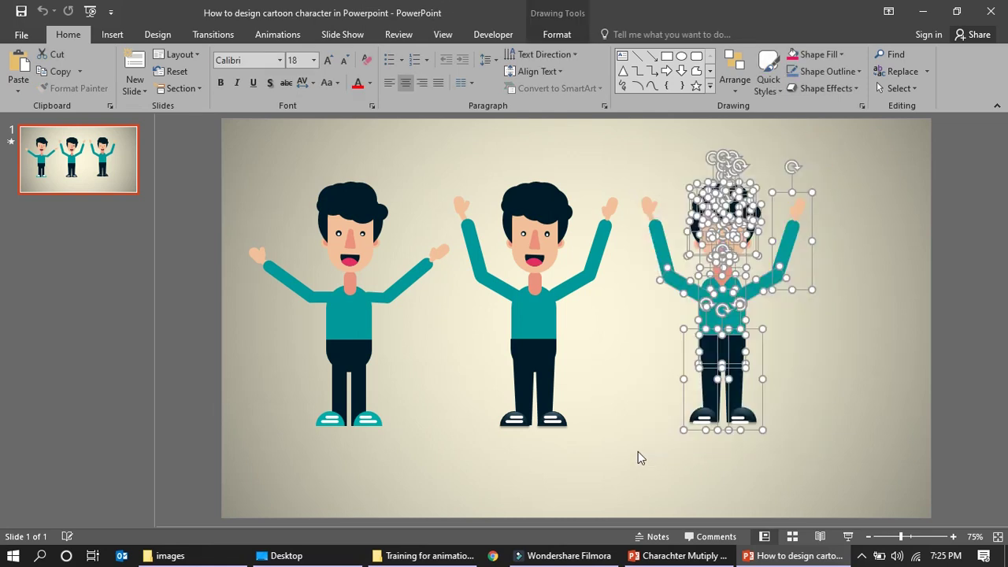
left_click_drag(636, 159, 847, 458)
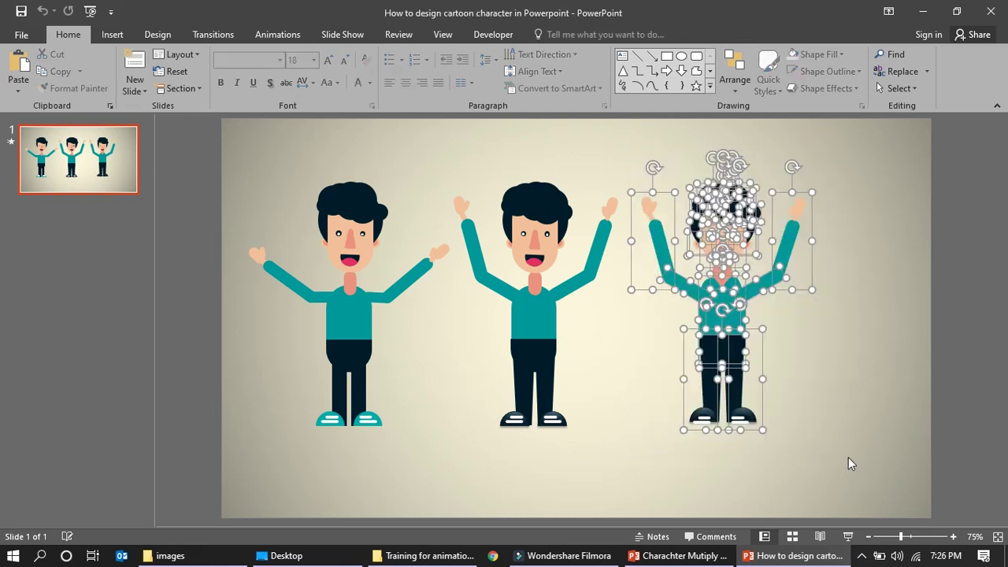
key("ctrl+g")
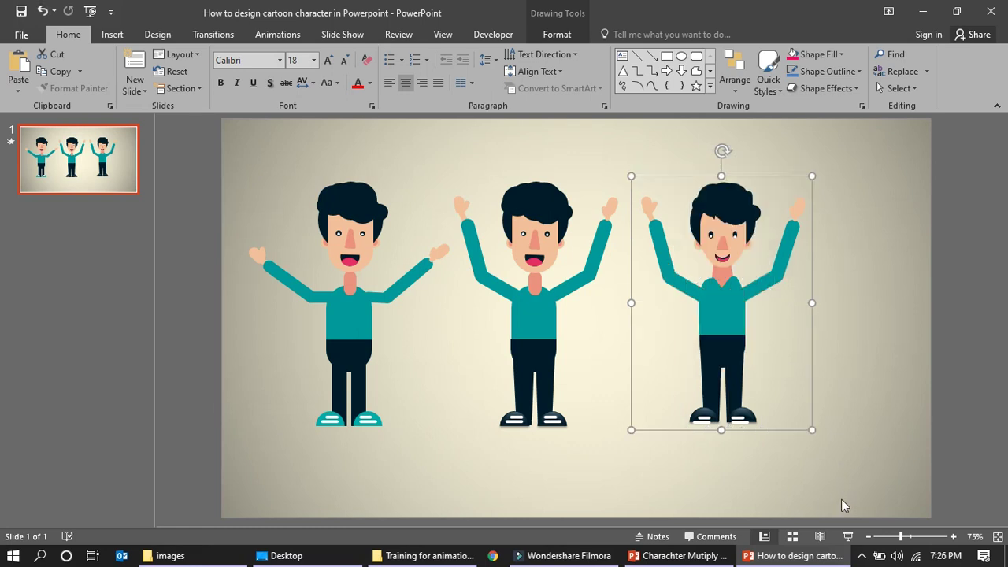
Paste the grouped character onto slide 2 and centre it on the slide.
left_click(679, 555)
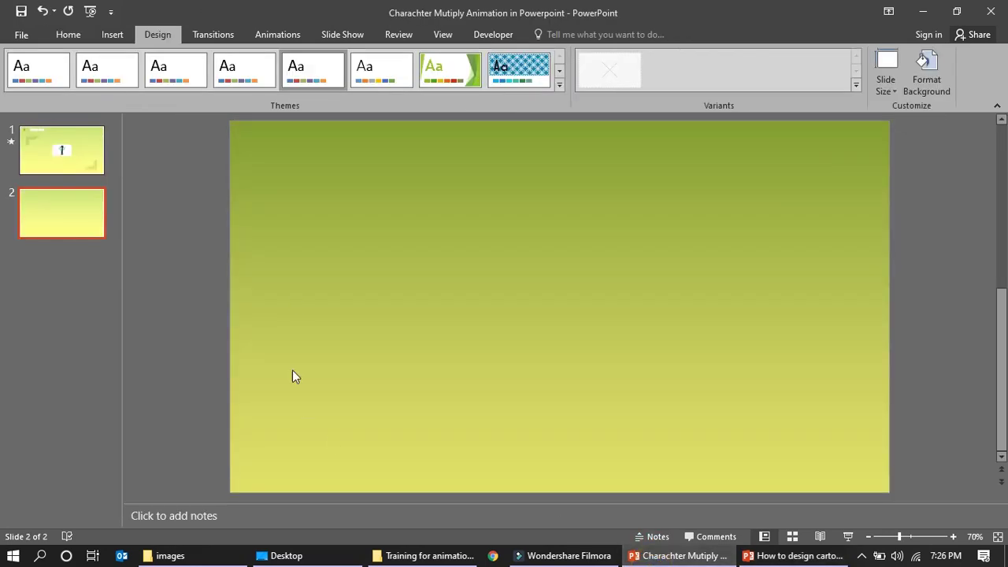
key("ctrl+v")
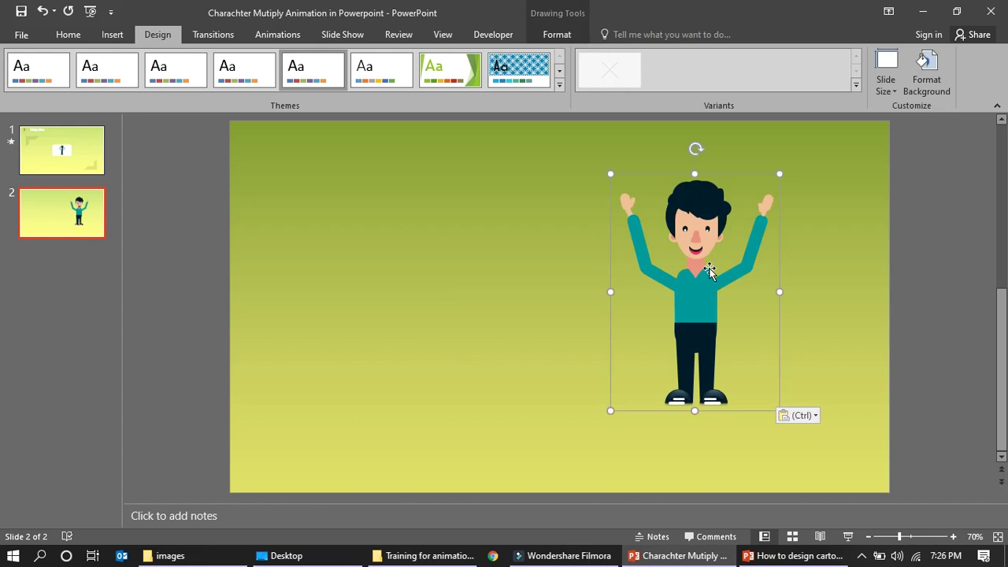
left_click_drag(692, 234, 573, 251)
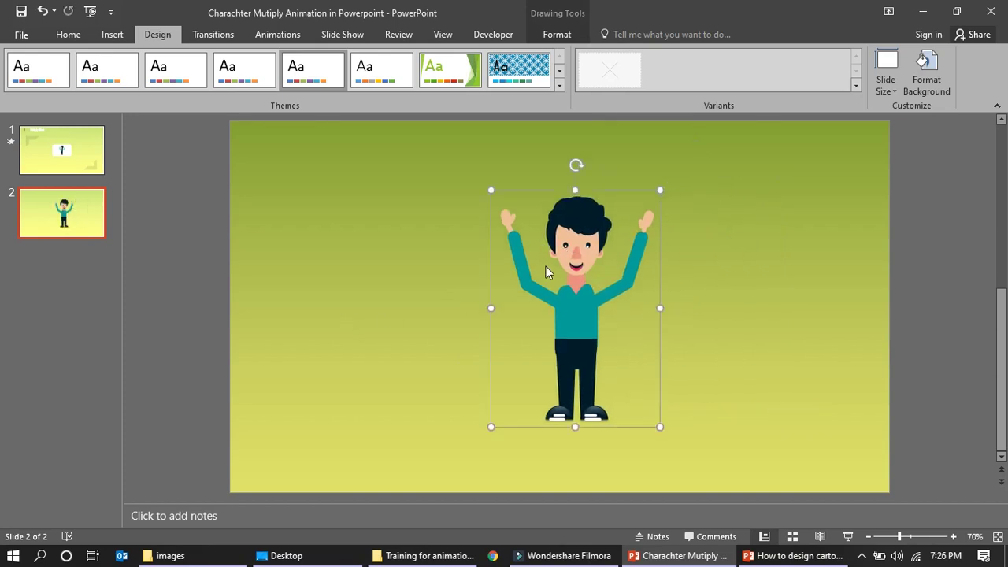
left_click_drag(575, 307, 555, 300)
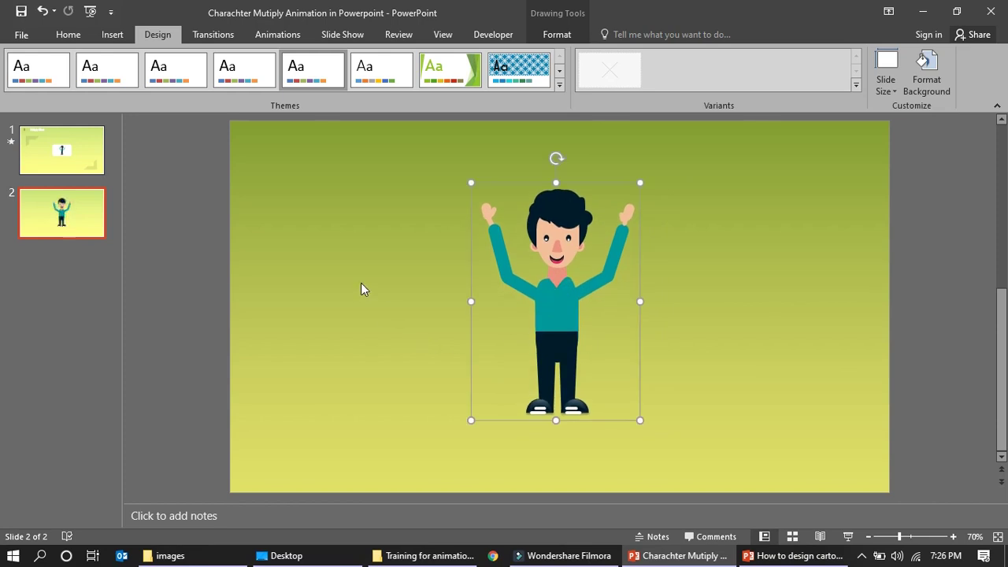
left_click(160, 223)
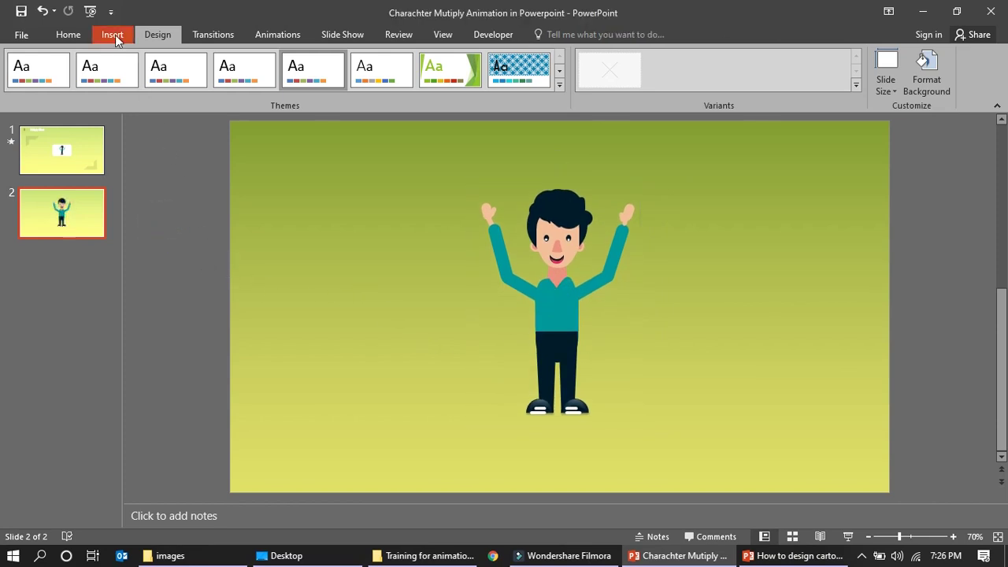
Draw a rounded rectangle over the character and widen it slightly to the left.
left_click(113, 35)
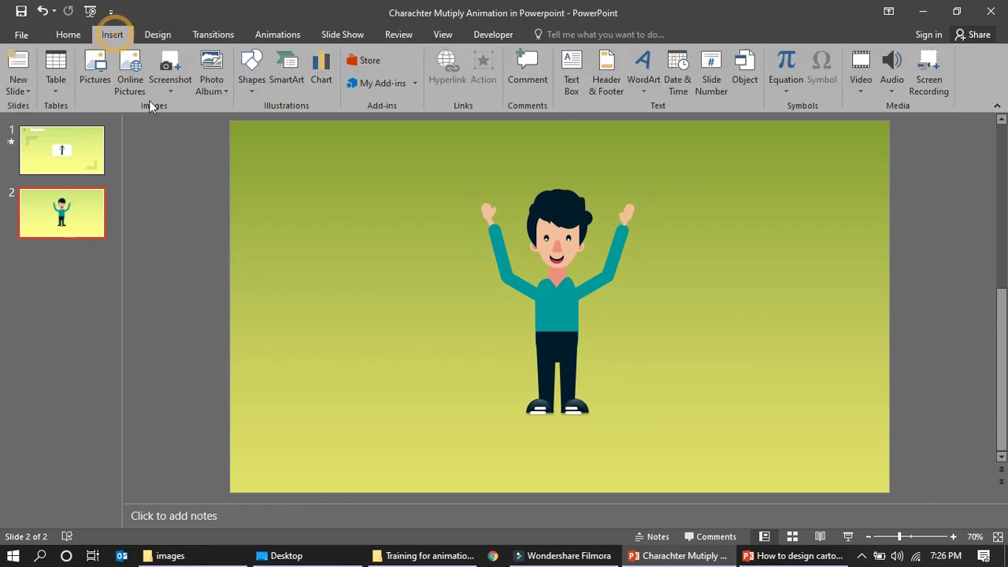
left_click(244, 88)
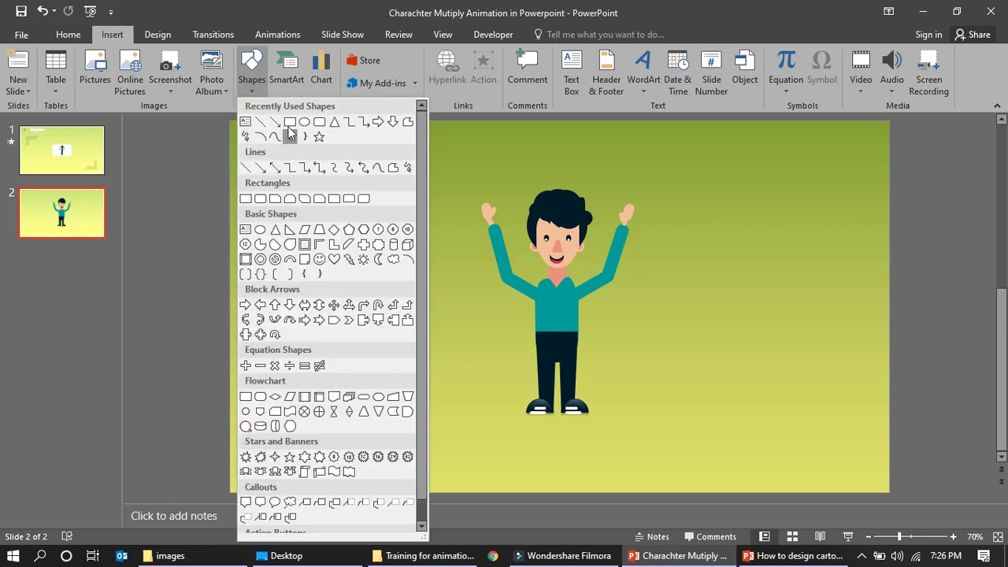
left_click(288, 123)
left_click_drag(403, 173, 740, 443)
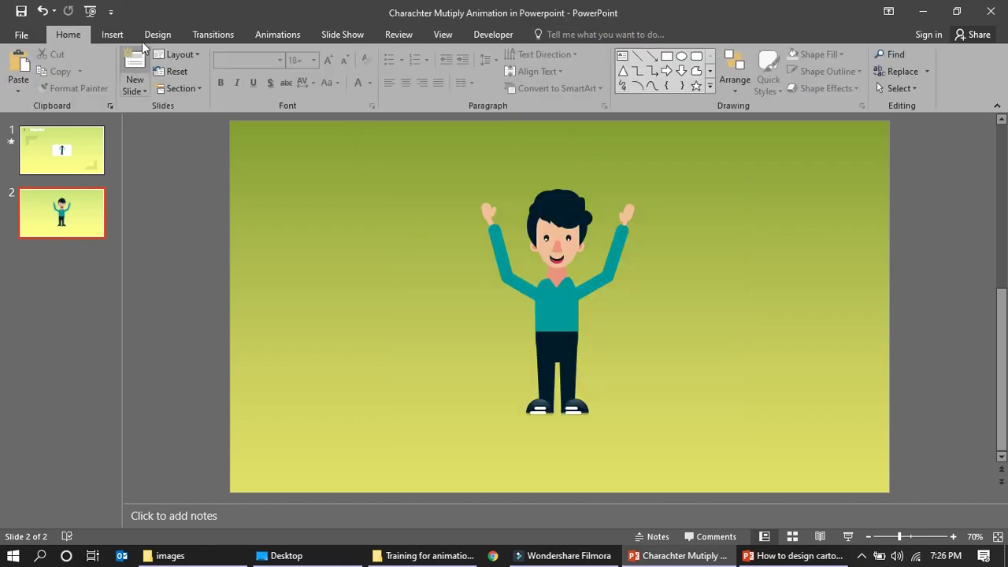
left_click(113, 36)
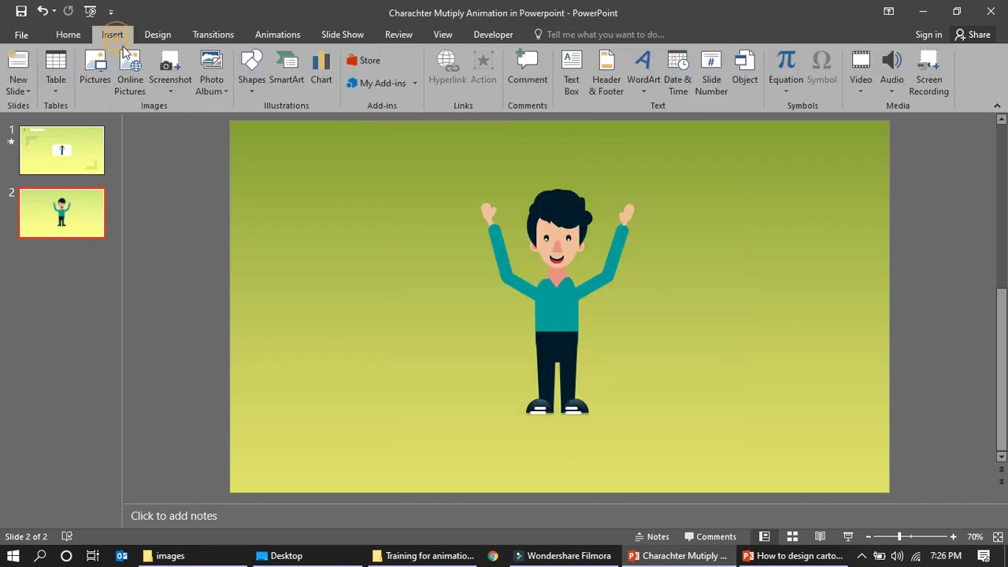
left_click(251, 78)
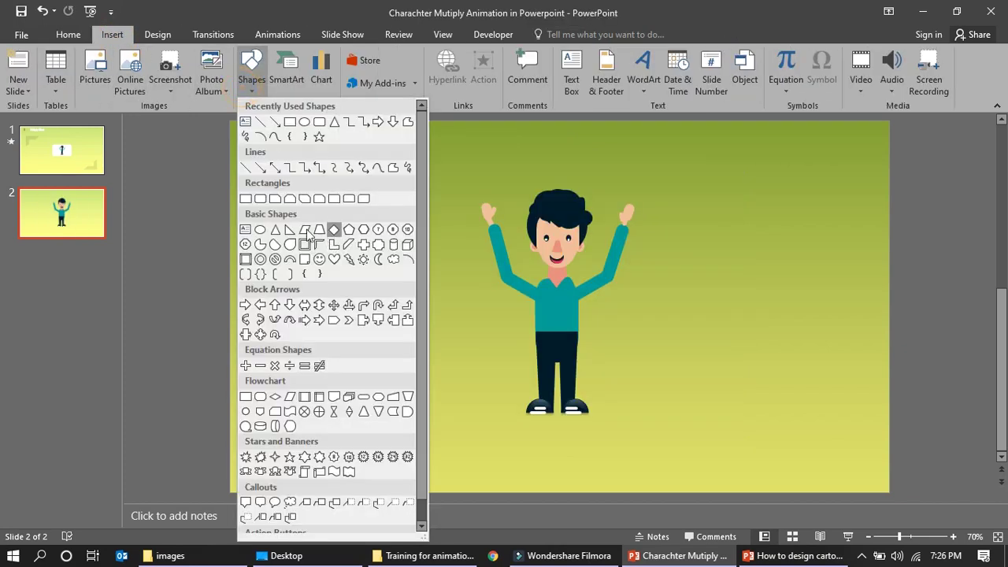
left_click(263, 200)
left_click_drag(405, 166, 762, 432)
left_click_drag(405, 299, 356, 299)
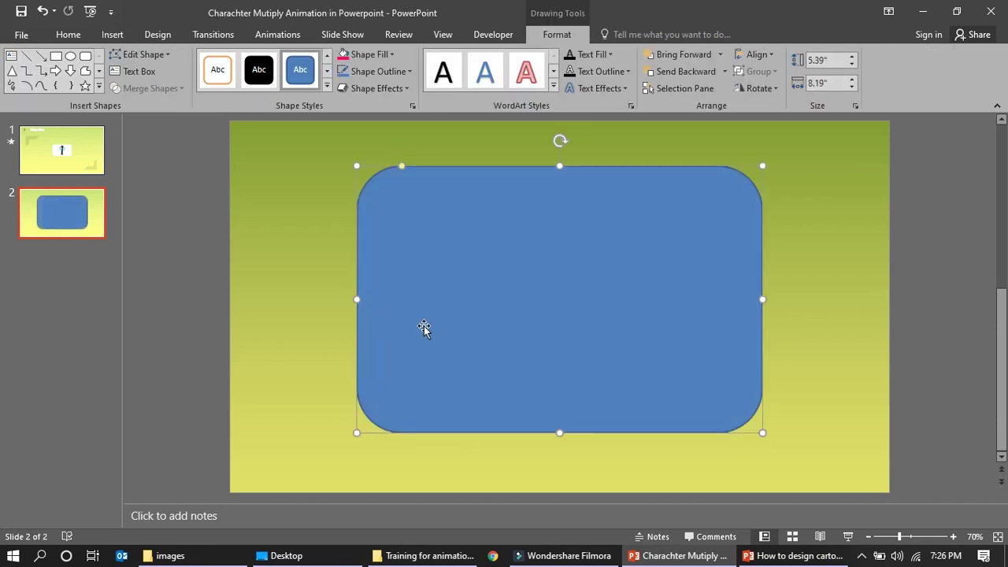
Fill the rounded rectangle white, remove its outline, and send it behind the character.
left_click(381, 57)
left_click(343, 93)
left_click(371, 72)
left_click(381, 232)
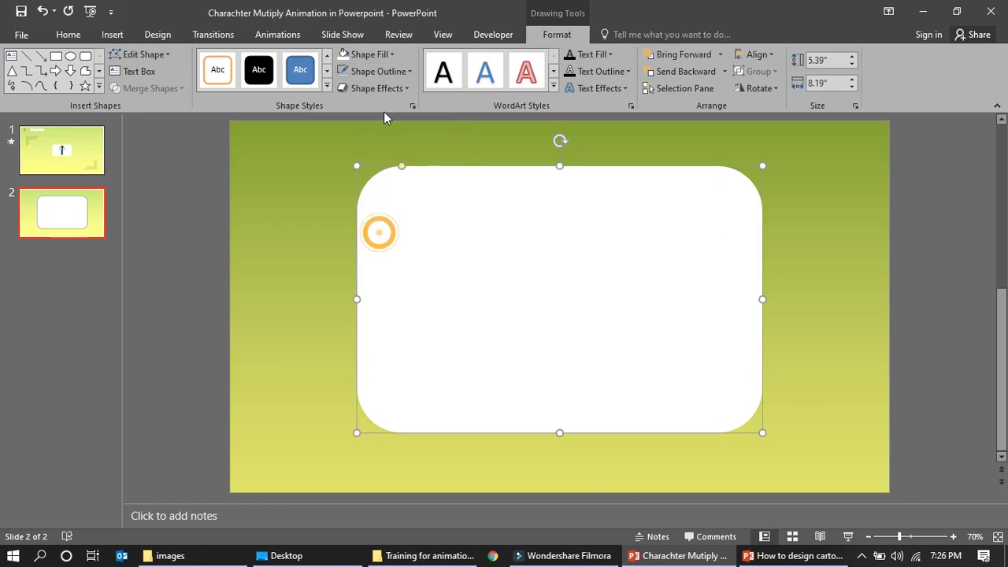
right_click(454, 240)
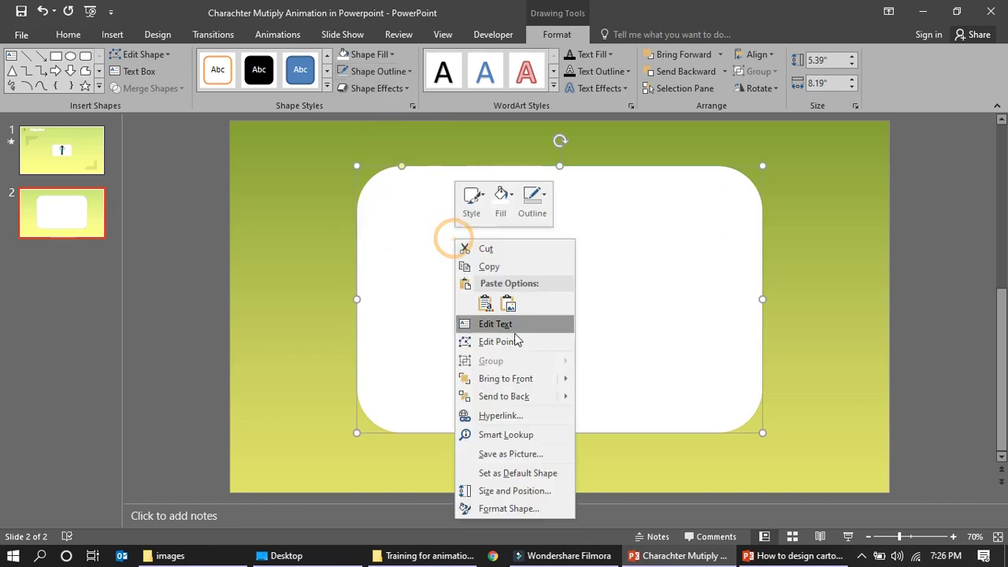
left_click(509, 396)
left_click(299, 325)
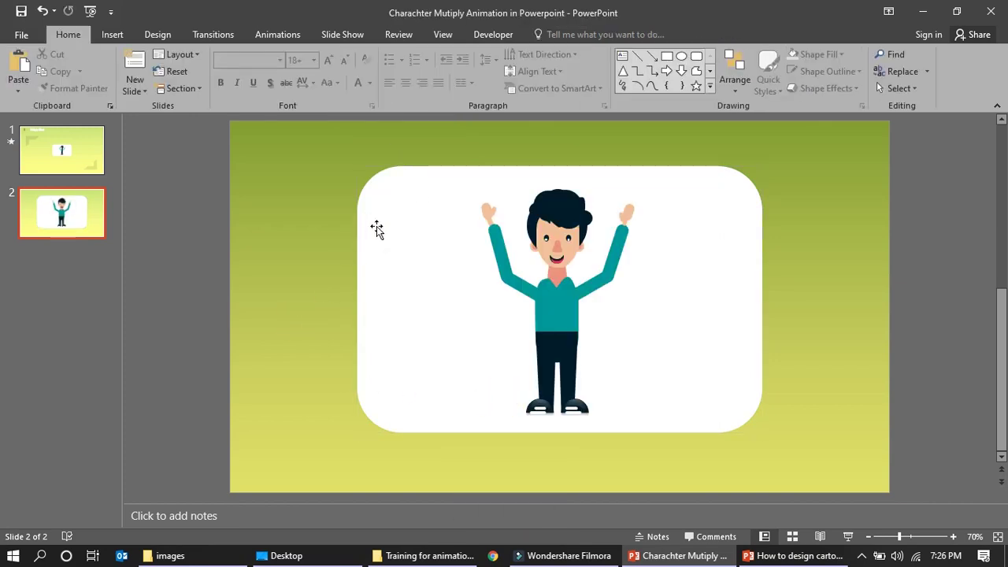
left_click(414, 211)
Group the white card with its character and shrink it to 3.84 by 5.84 inches.
left_click(222, 234)
left_click_drag(292, 149, 811, 473)
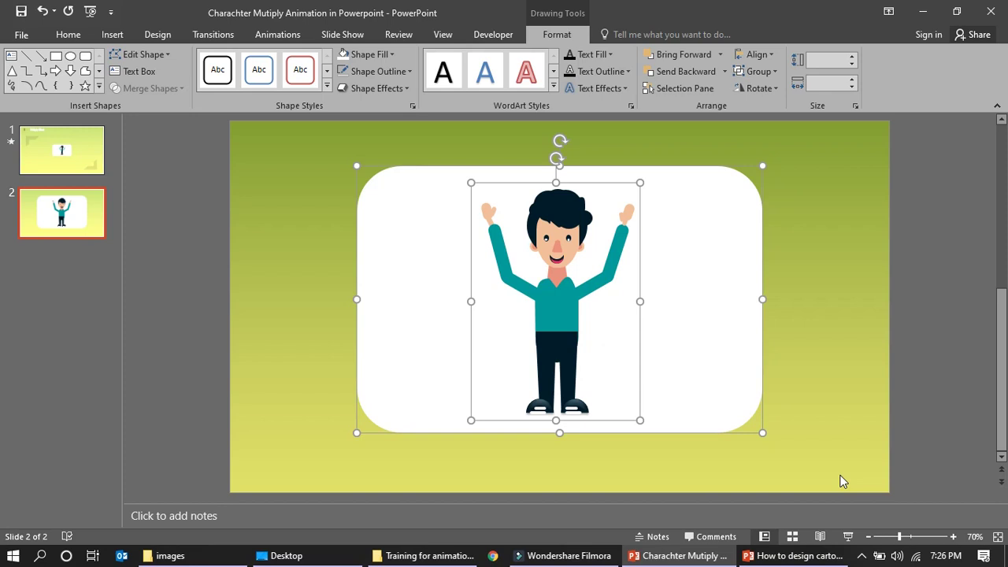
key("ctrl+g")
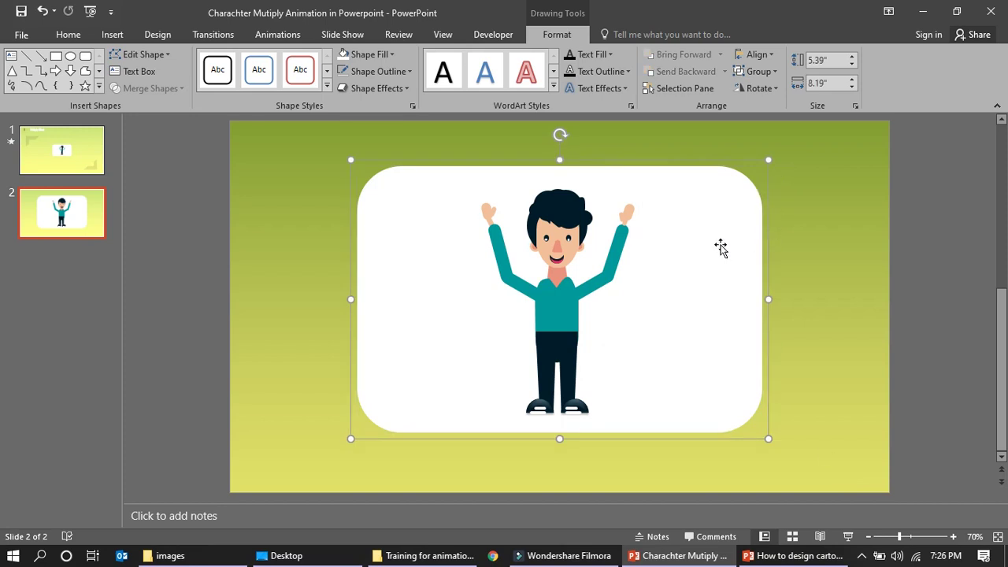
left_click_drag(720, 247, 675, 245)
left_click_drag(718, 160, 605, 231)
left_click_drag(519, 320, 468, 288)
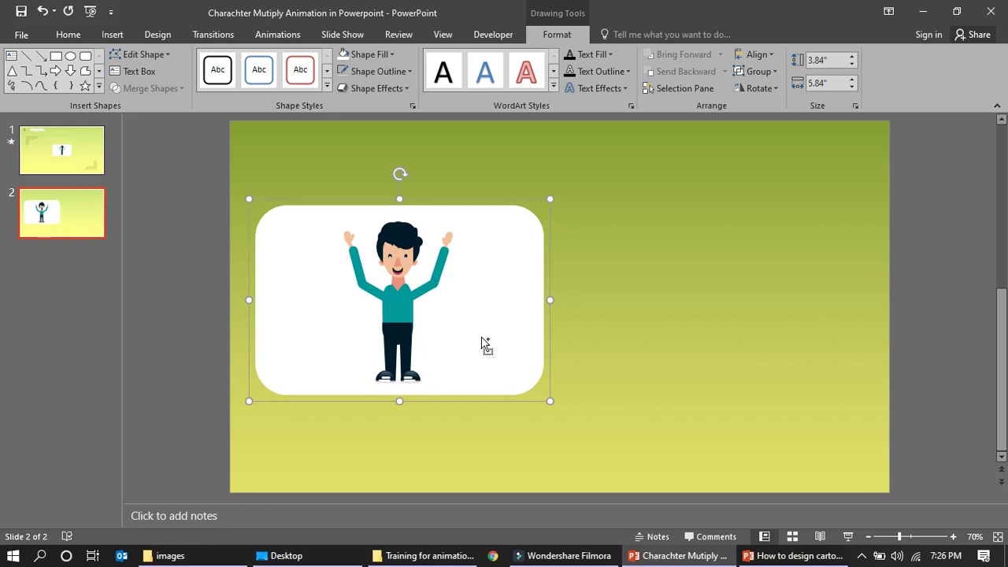
Paste two more copies of the card and stagger all three in an overlapping arrangement.
key("ctrl+v")
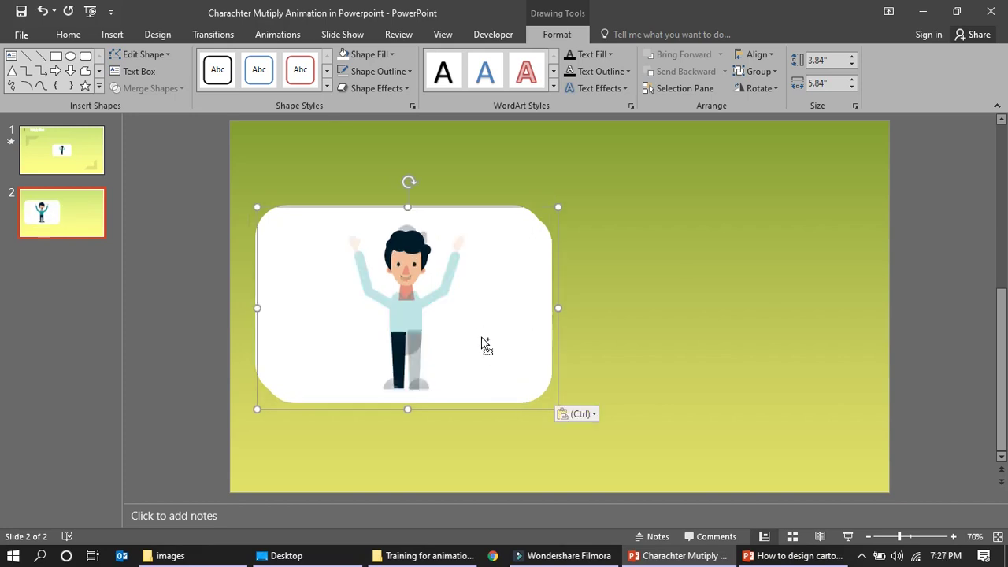
left_click_drag(474, 251, 687, 282)
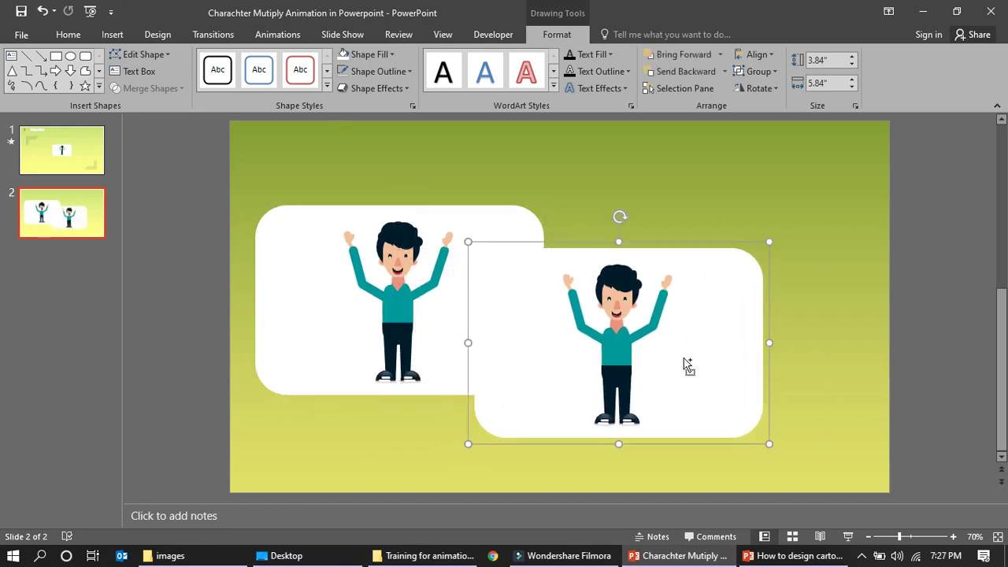
key("ctrl+v")
left_click_drag(675, 341, 805, 376)
left_click_drag(544, 271, 609, 168)
left_click_drag(643, 378, 578, 391)
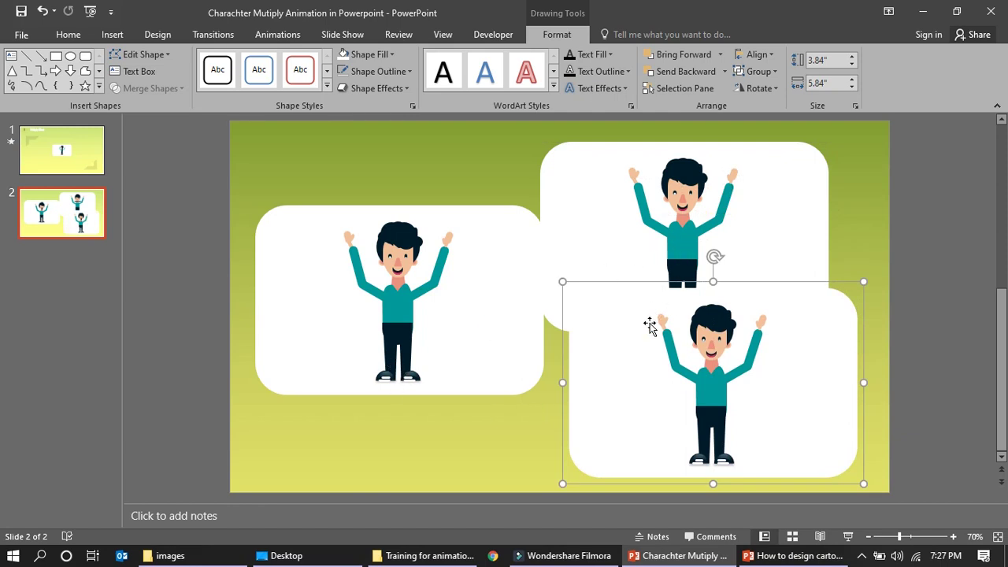
left_click_drag(648, 326, 638, 338)
left_click_drag(536, 218, 448, 231)
left_click_drag(661, 381, 688, 285)
Fill the middle character's shirt and arm pieces yellow.
left_click(567, 246)
left_click(567, 247)
left_click(395, 55)
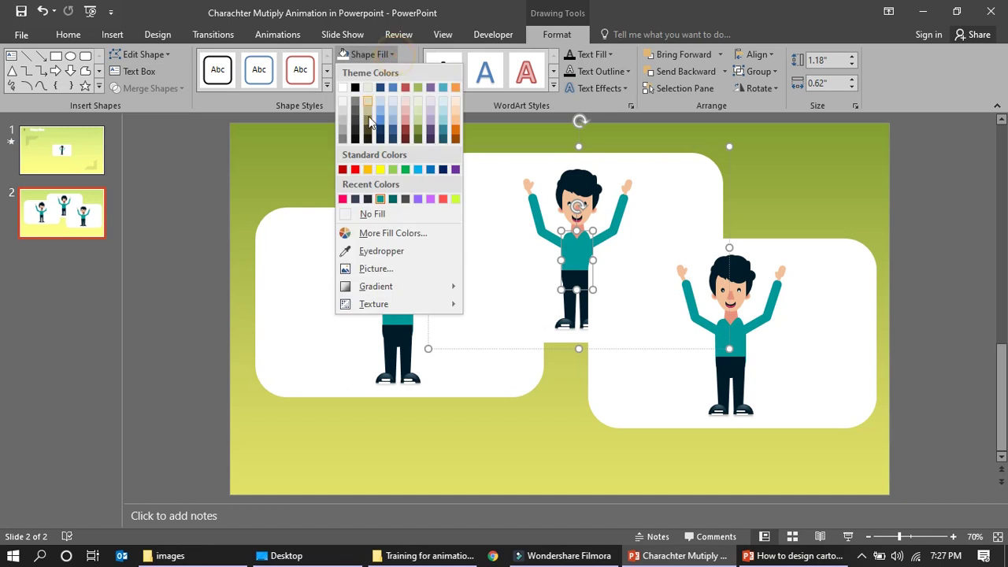
left_click(371, 168)
left_click(547, 238)
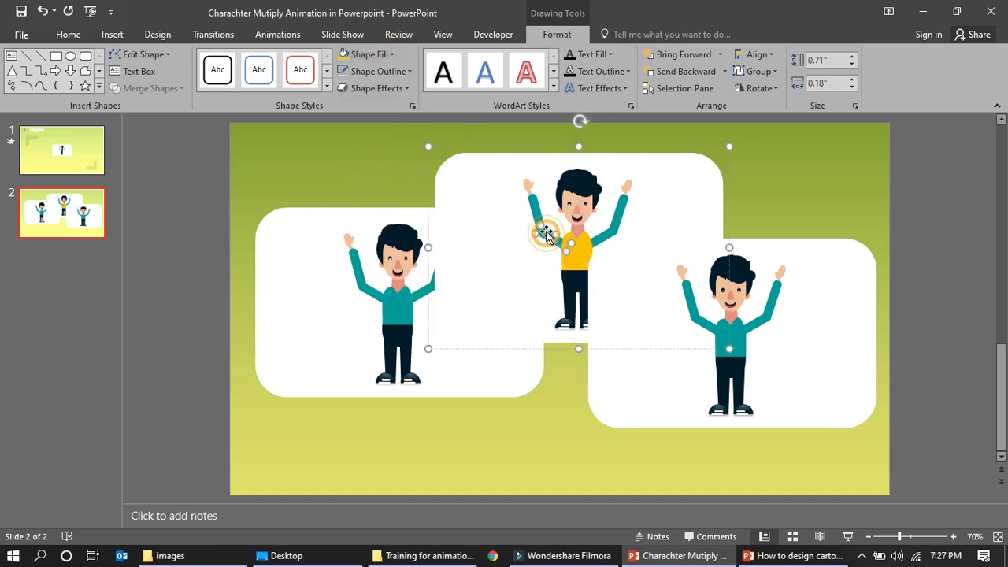
left_click(609, 231)
left_click(346, 55)
left_click(618, 219)
left_click(347, 54)
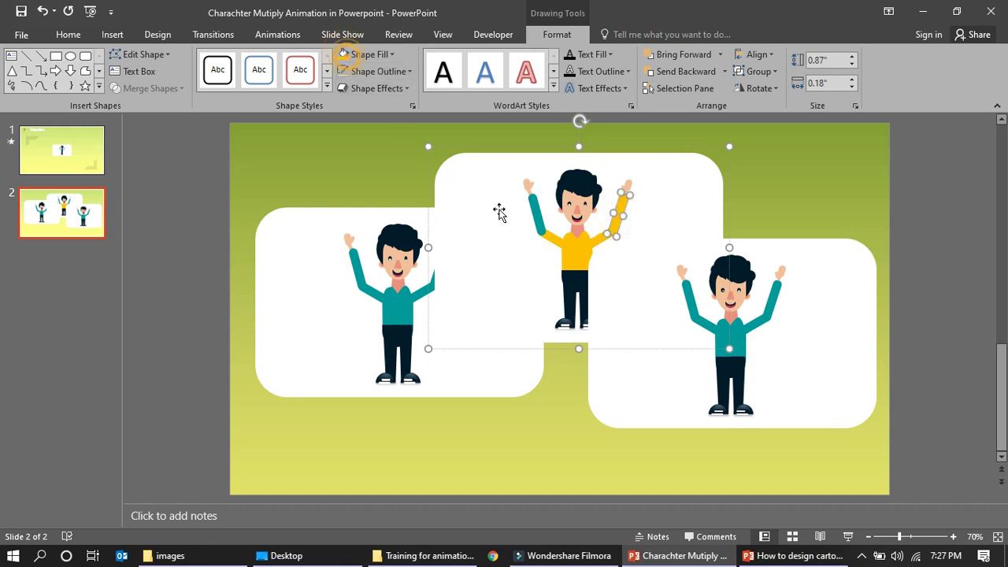
left_click(541, 220)
left_click(346, 54)
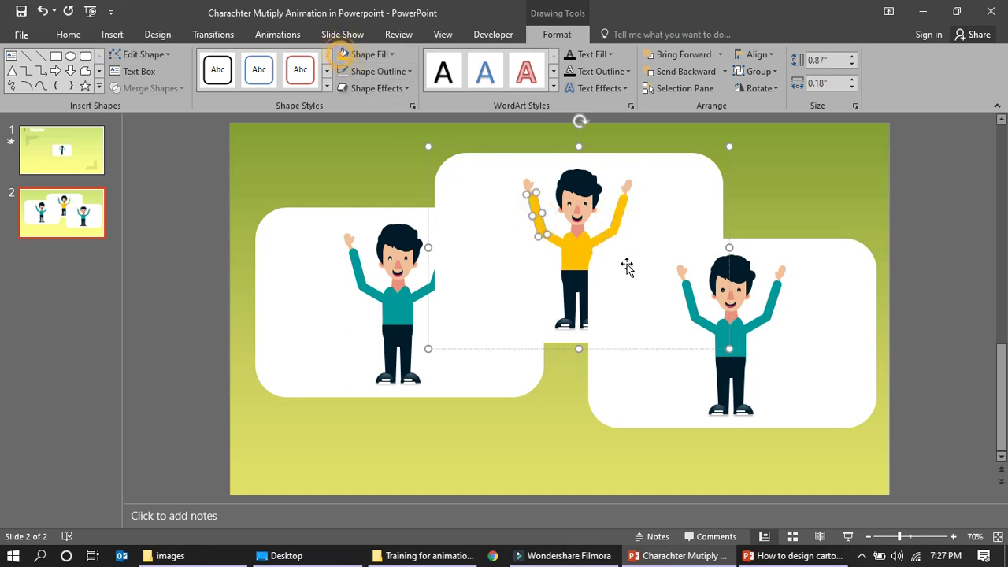
Fill the right character's torso and both arms red, then select all three cards.
left_click(737, 347)
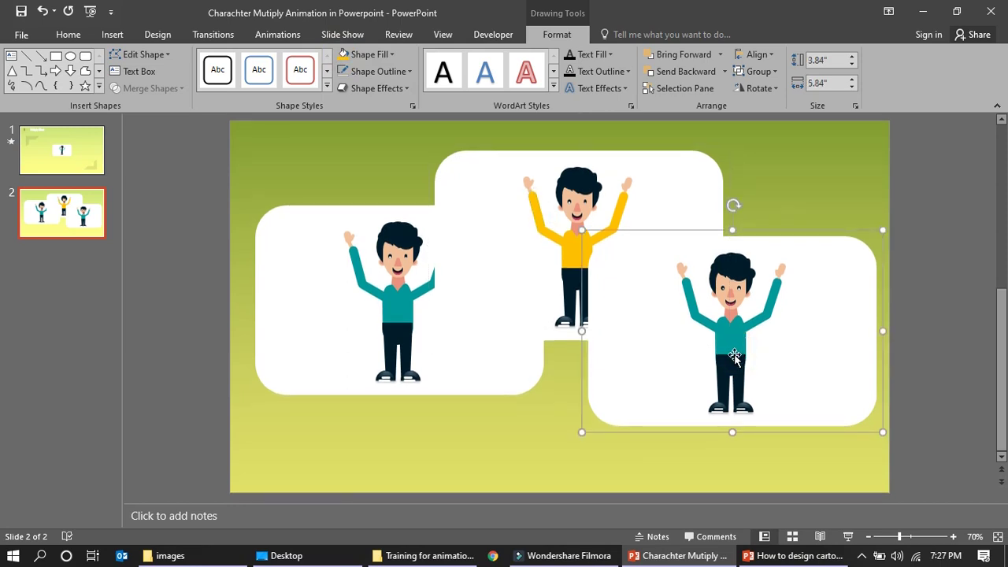
left_click(731, 338)
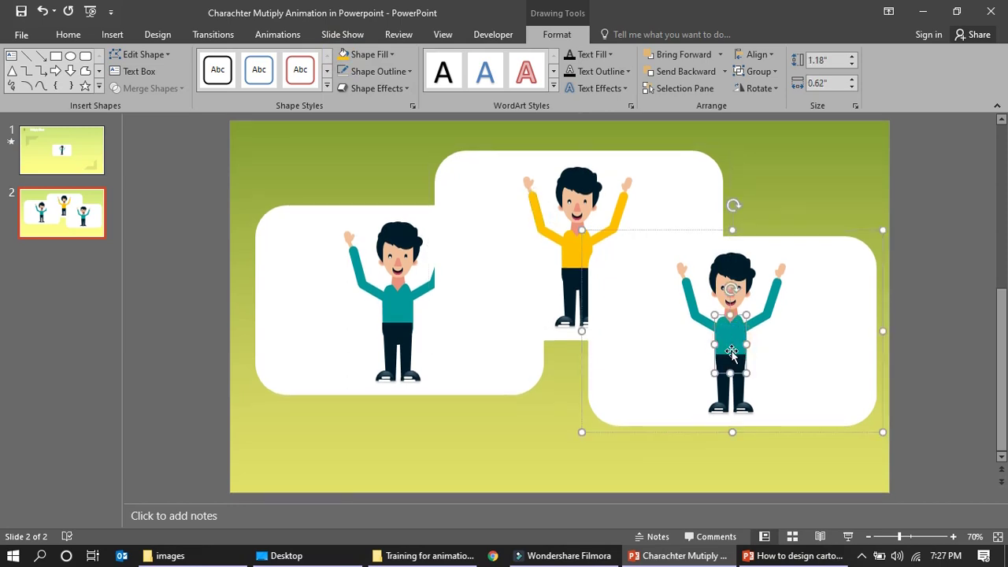
left_click(368, 54)
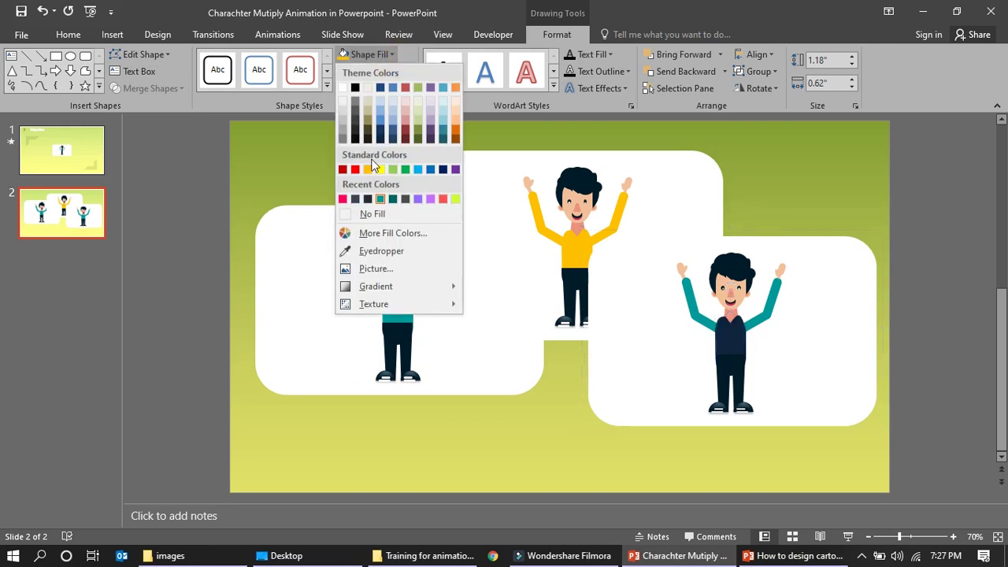
left_click(441, 198)
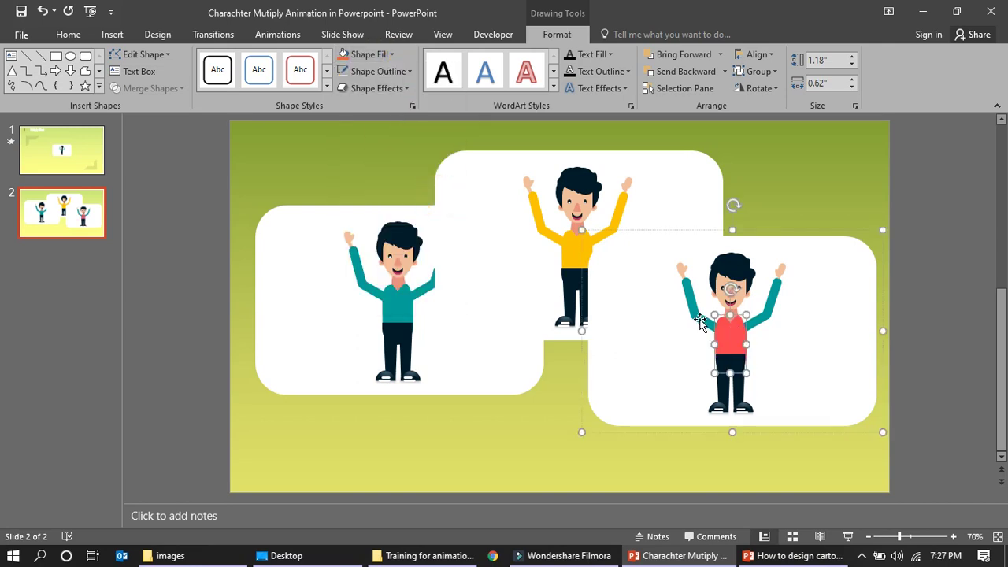
left_click(697, 318)
left_click(697, 310)
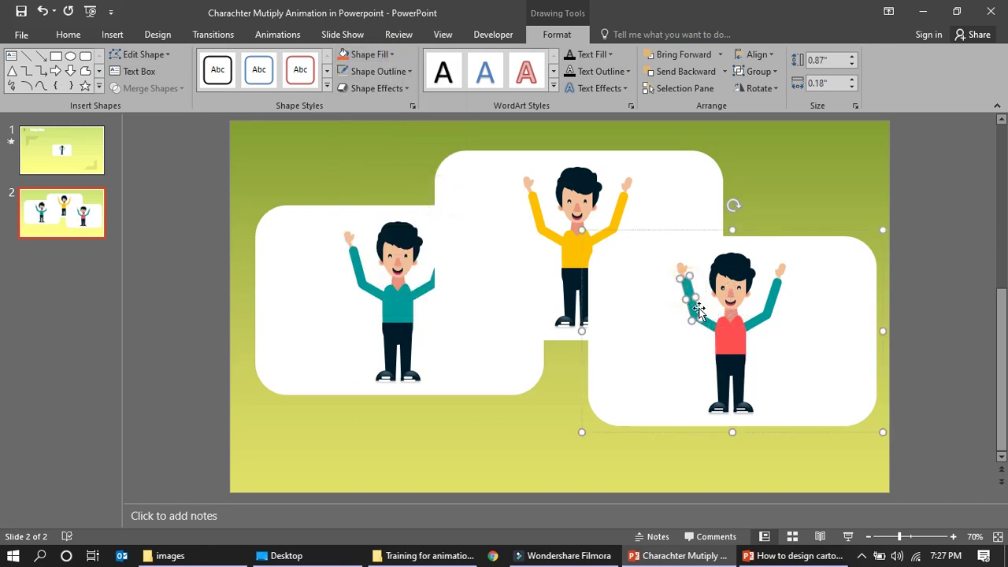
left_click(699, 319, "shift")
left_click(344, 54)
left_click(769, 299)
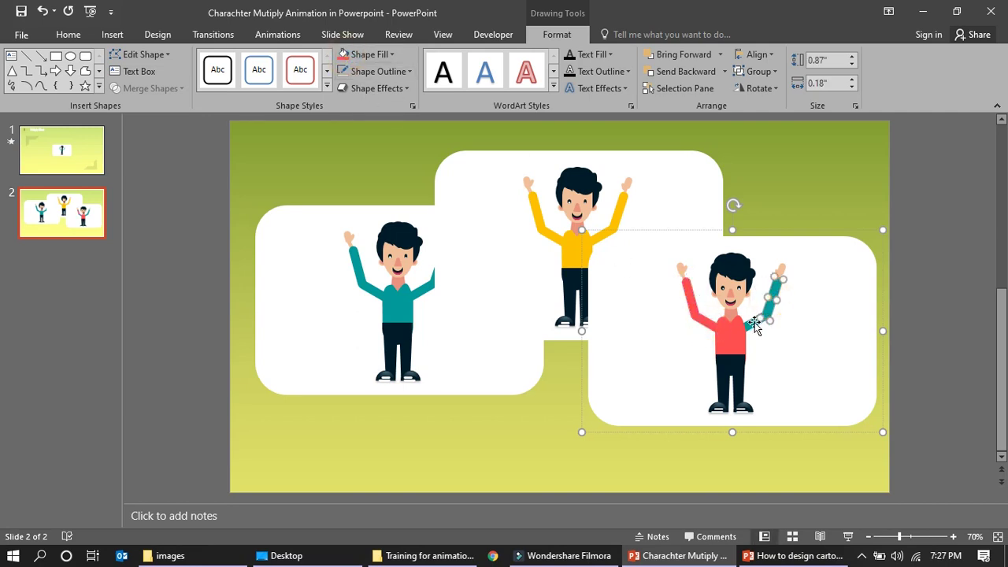
left_click(751, 322, "shift")
left_click(344, 54)
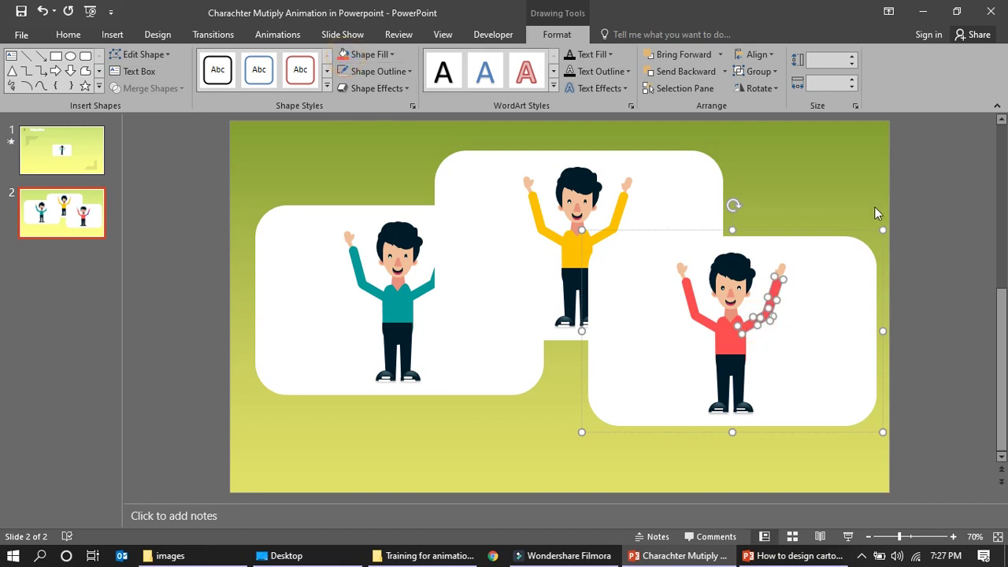
left_click(927, 193)
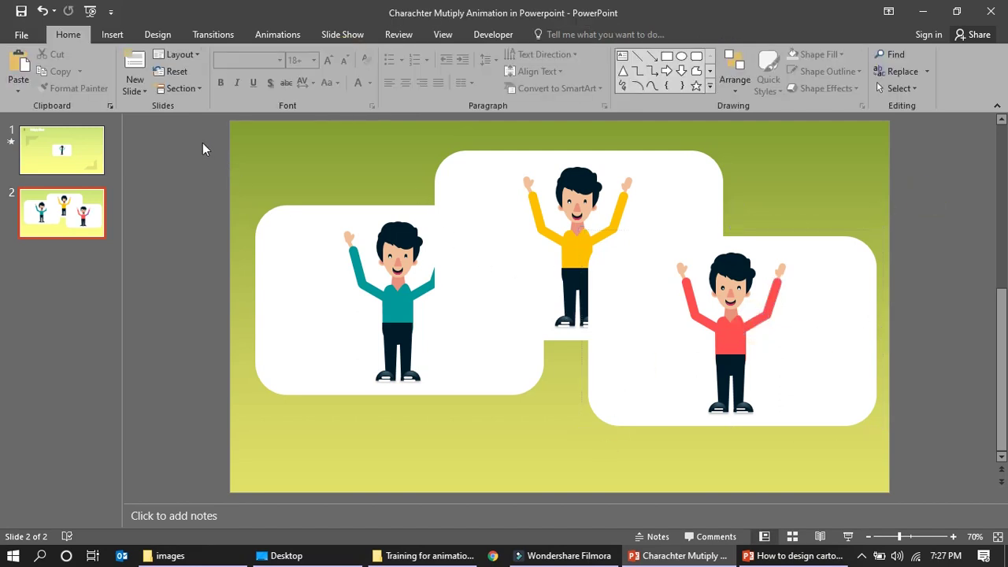
left_click_drag(181, 146, 920, 466)
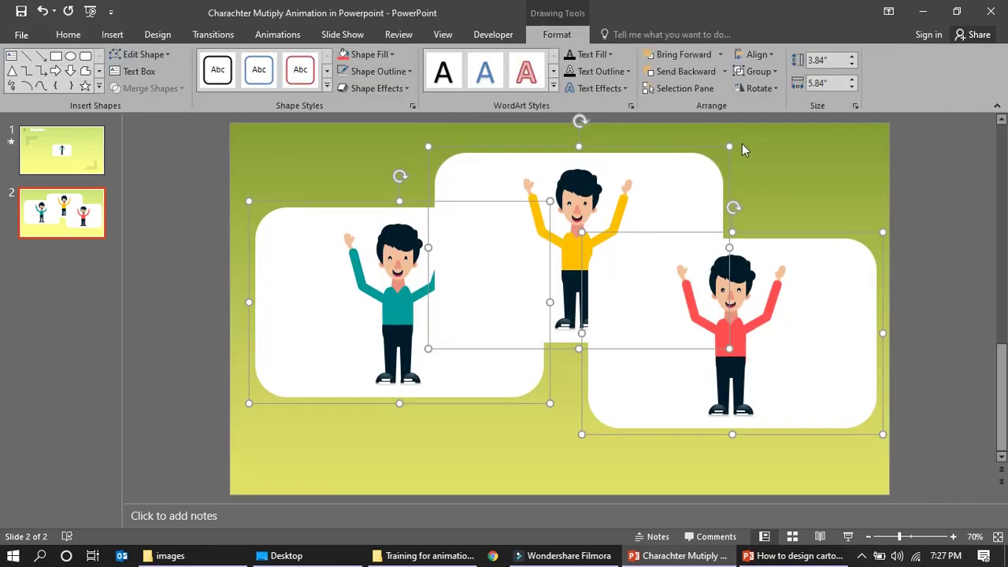
Align the three cards top and centre, then shrink them together.
left_click(754, 55)
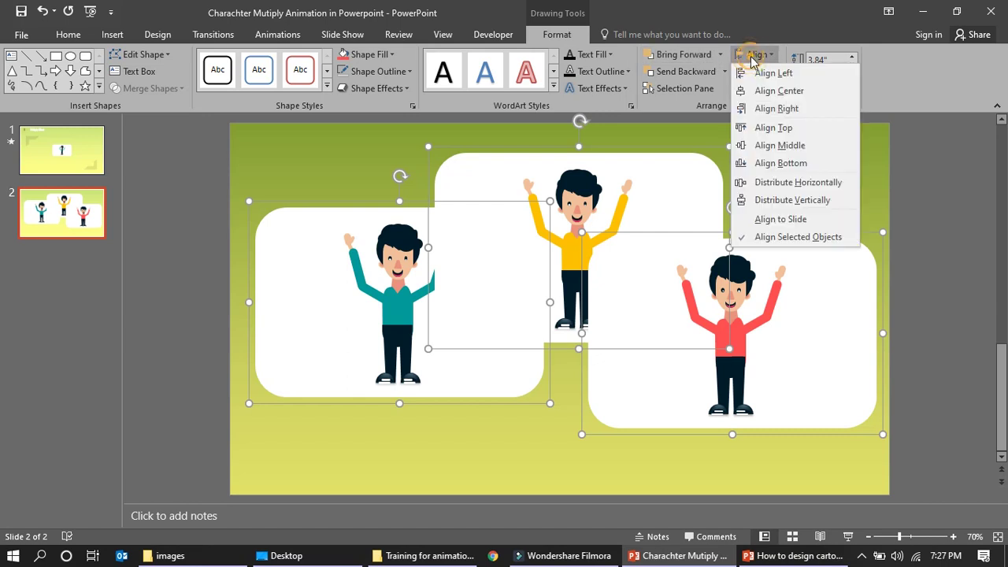
left_click(768, 128)
left_click(754, 55)
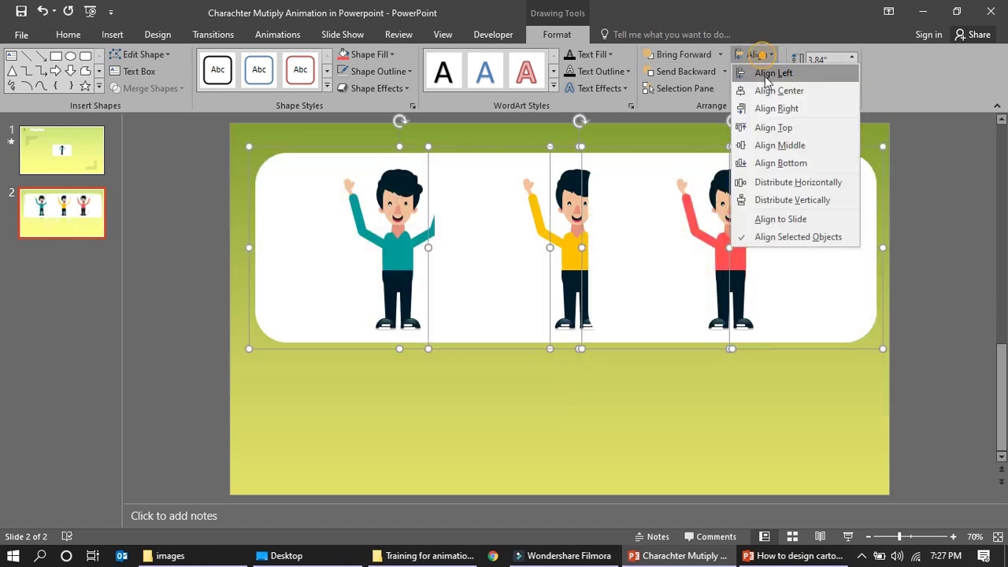
left_click(775, 91)
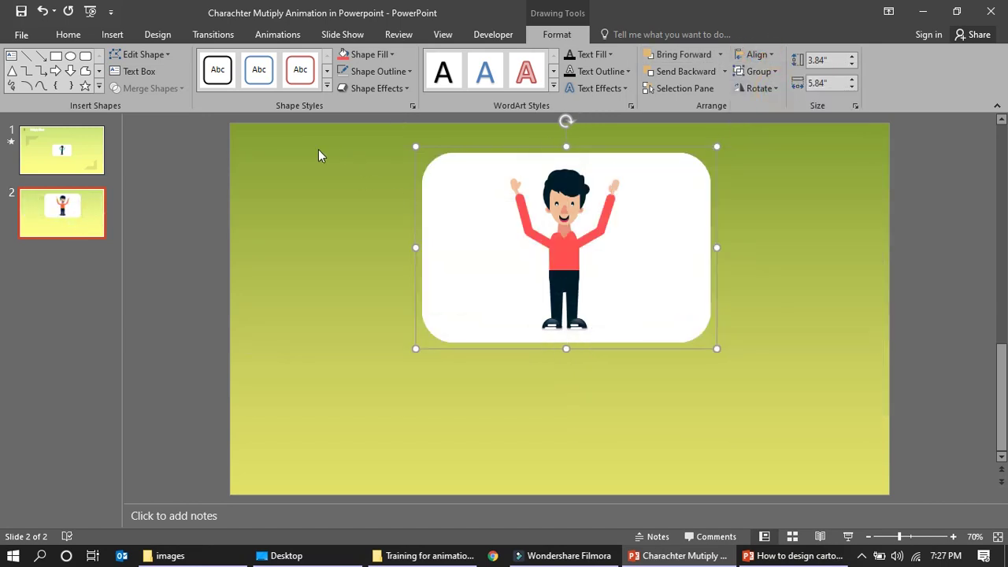
left_click_drag(317, 139, 852, 420)
left_click_drag(717, 146, 558, 277)
Stack the cards vertically: teal on top, yellow in the middle, red at the bottom.
left_click_drag(524, 307, 587, 370)
left_click(636, 202)
left_click_drag(578, 288, 572, 223)
left_click_drag(585, 331, 586, 303)
left_click_drag(616, 385, 603, 388)
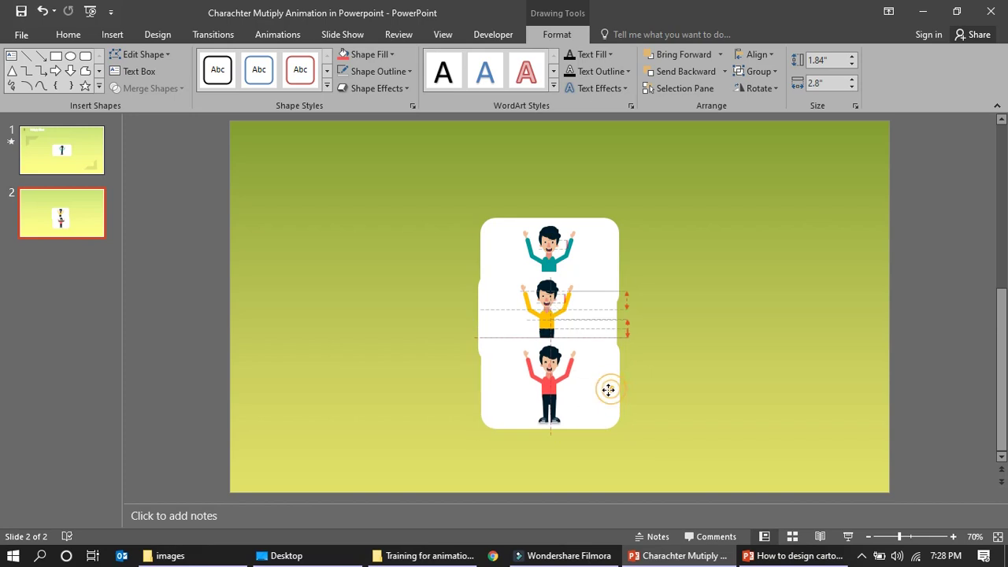
left_click(252, 316)
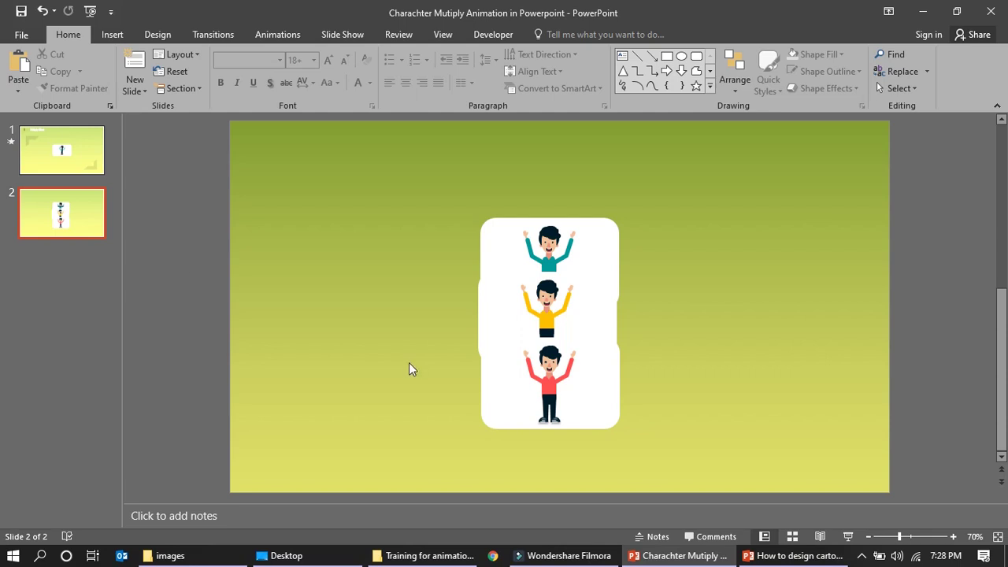
Apply the Stretch entrance effect to the bottom red card.
left_click(503, 398)
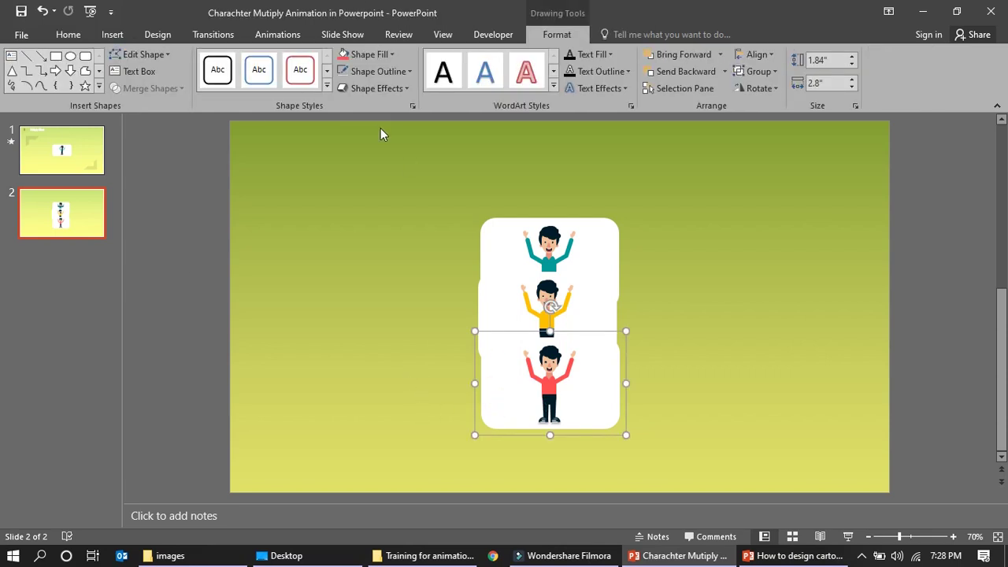
left_click(277, 35)
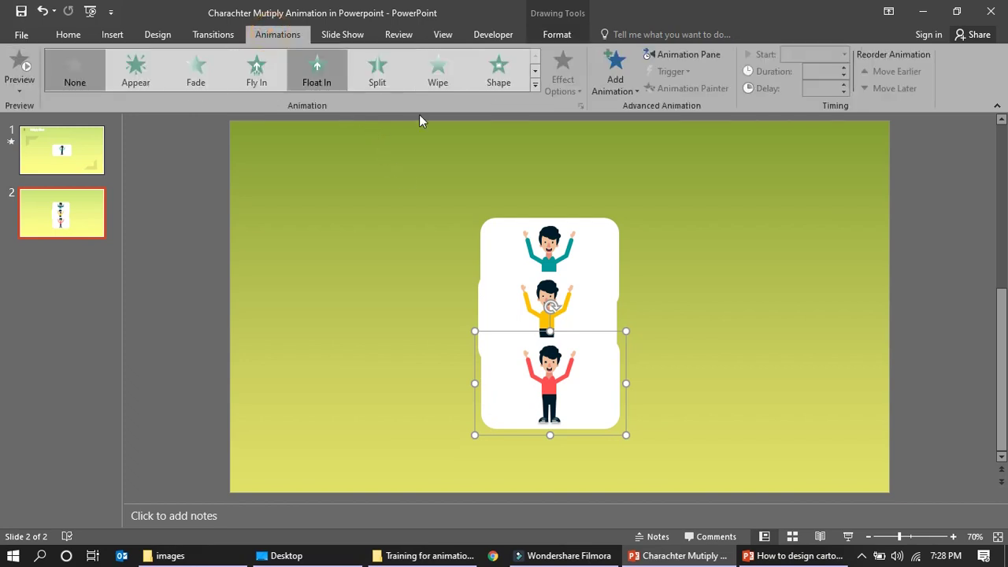
left_click(535, 85)
left_click(187, 453)
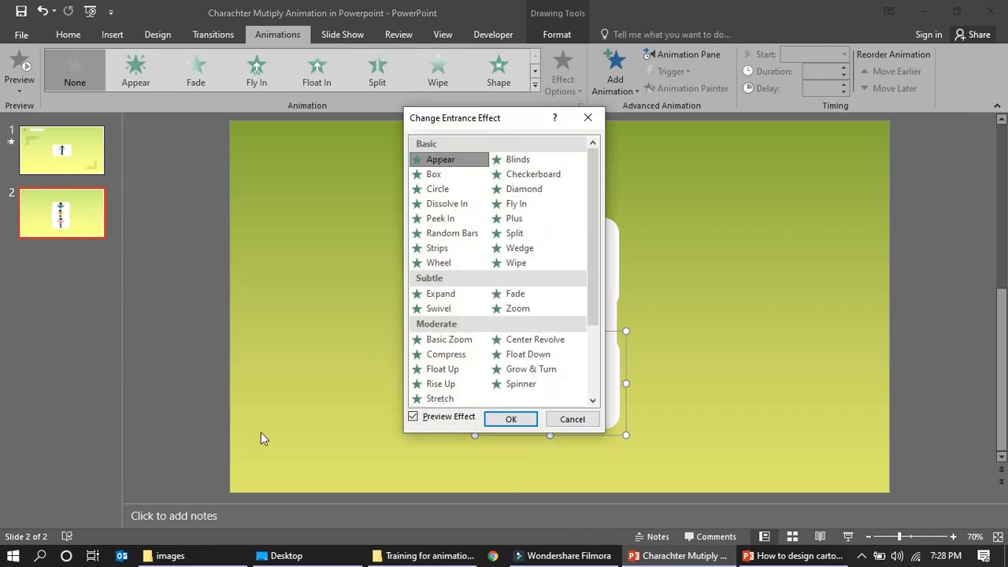
left_click(444, 400)
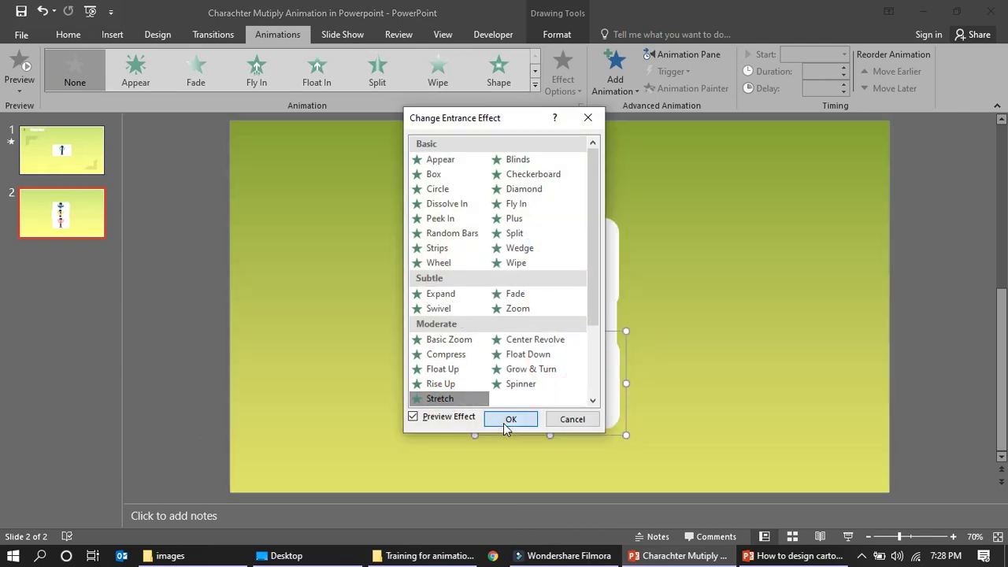
left_click(509, 419)
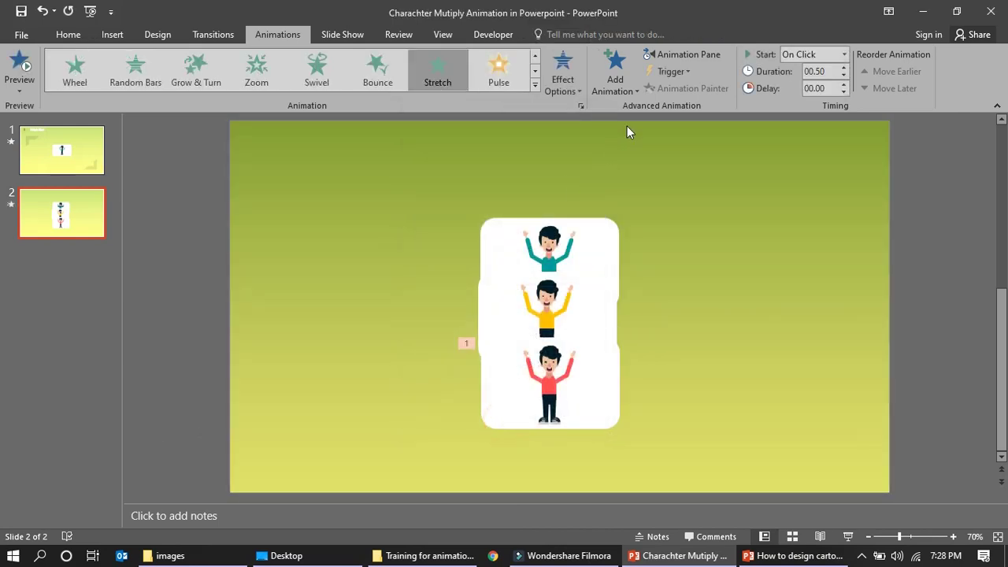
Set the Stretch to start With Previous and nudge the red card slightly lower.
left_click(689, 54)
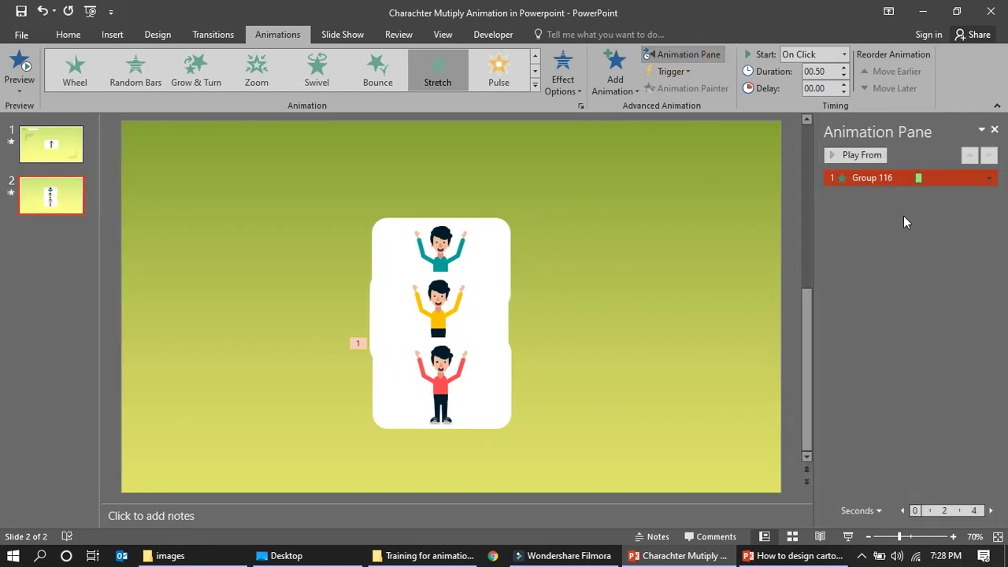
left_click(834, 54)
left_click(803, 84)
left_click(391, 385)
left_click_drag(393, 384, 389, 406)
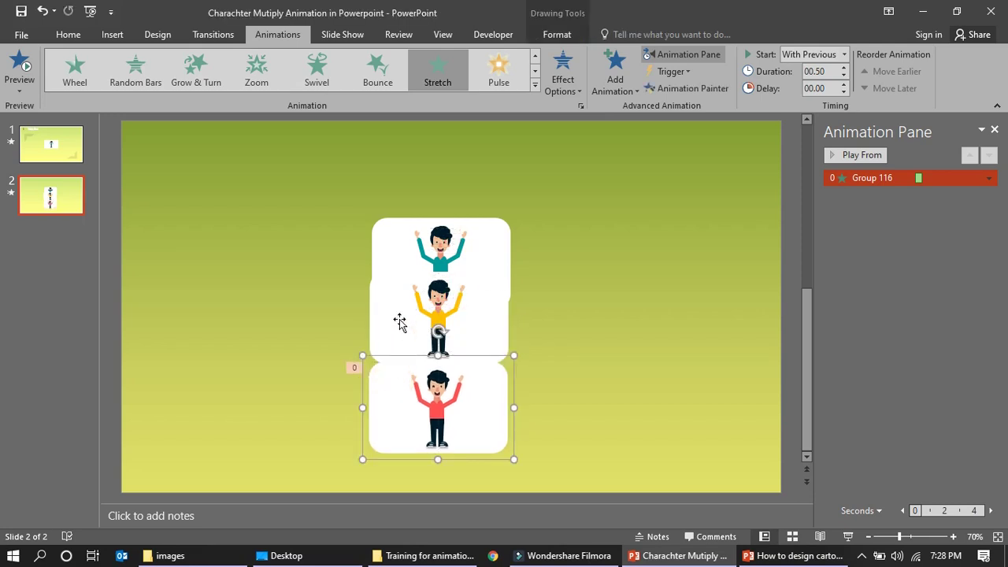
Give the yellow middle card an Appear entrance starting After Previous.
left_click(399, 321)
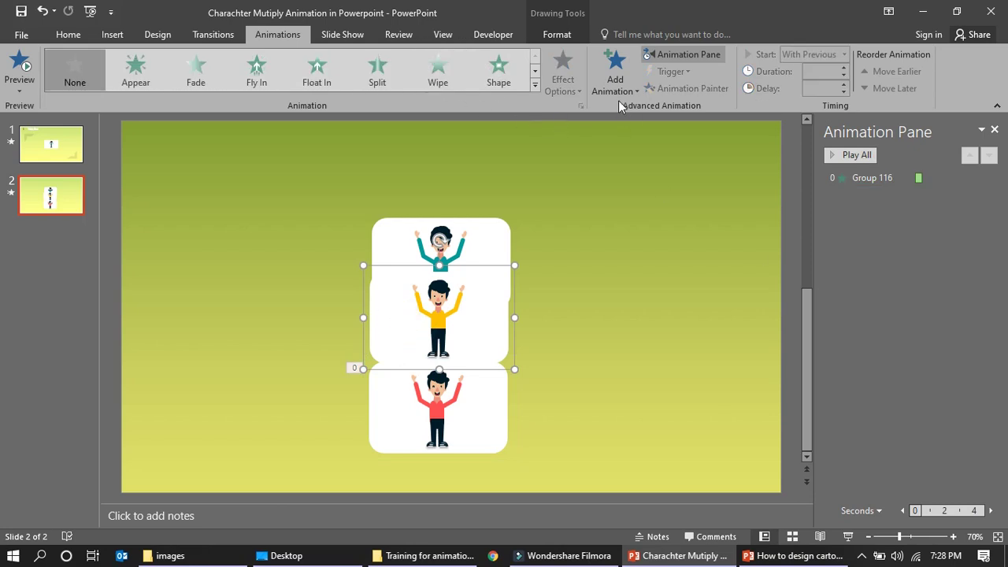
left_click(133, 76)
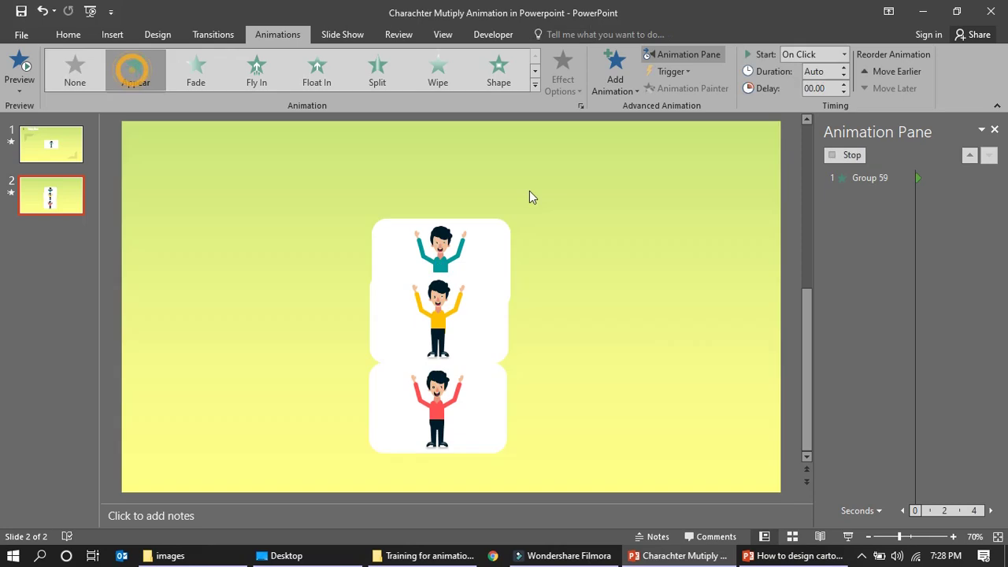
left_click(846, 56)
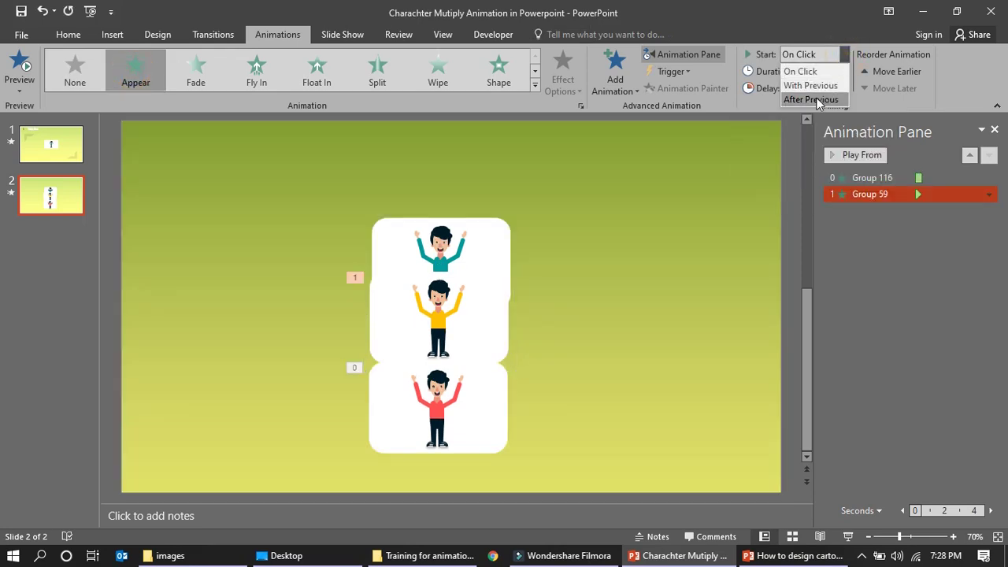
left_click(817, 100)
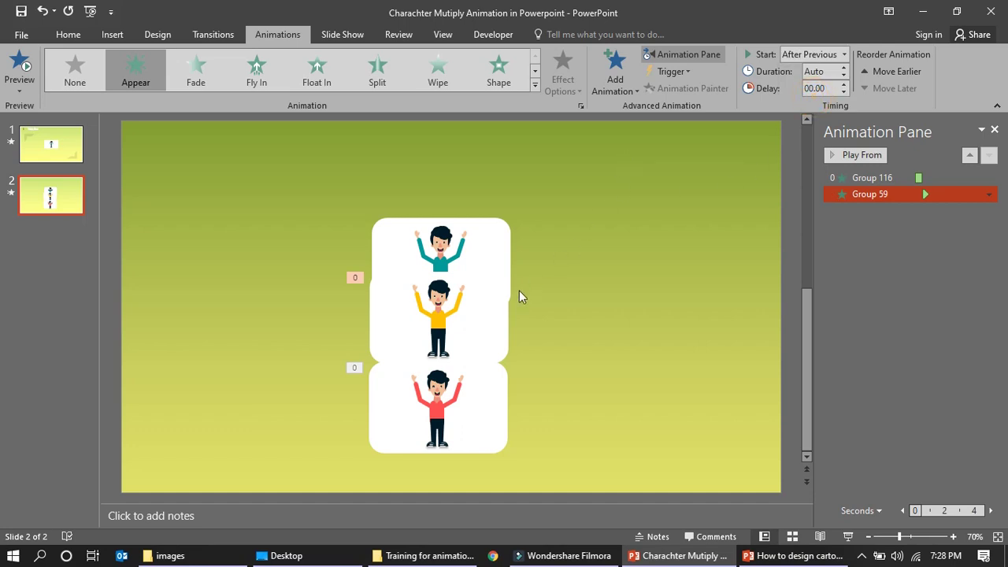
left_click(474, 305)
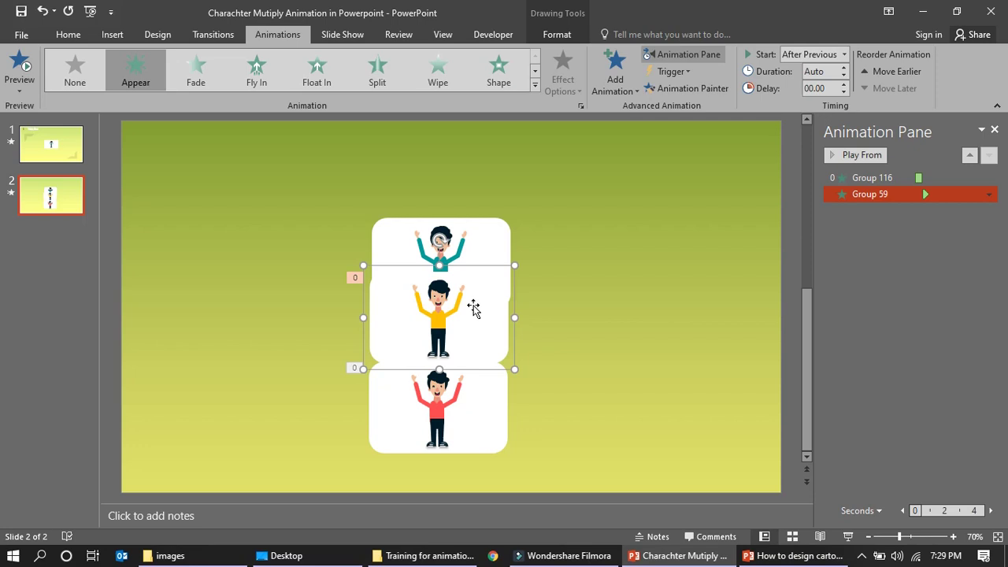
Add a leftward Lines motion path to the yellow card, lasting 1.00 s and starting With Previous.
left_click(620, 88)
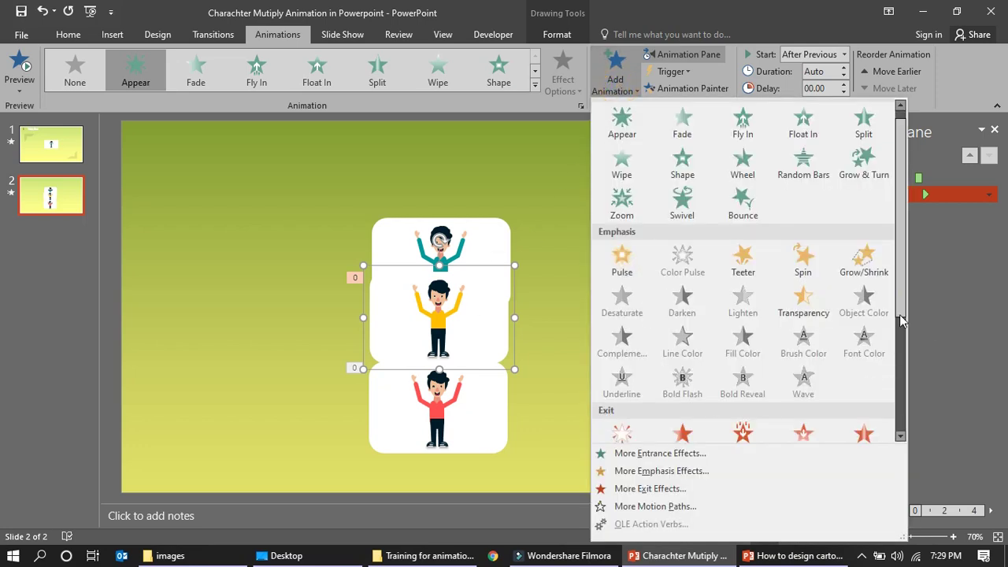
scroll(866, 378, "down", 5)
left_click(623, 399)
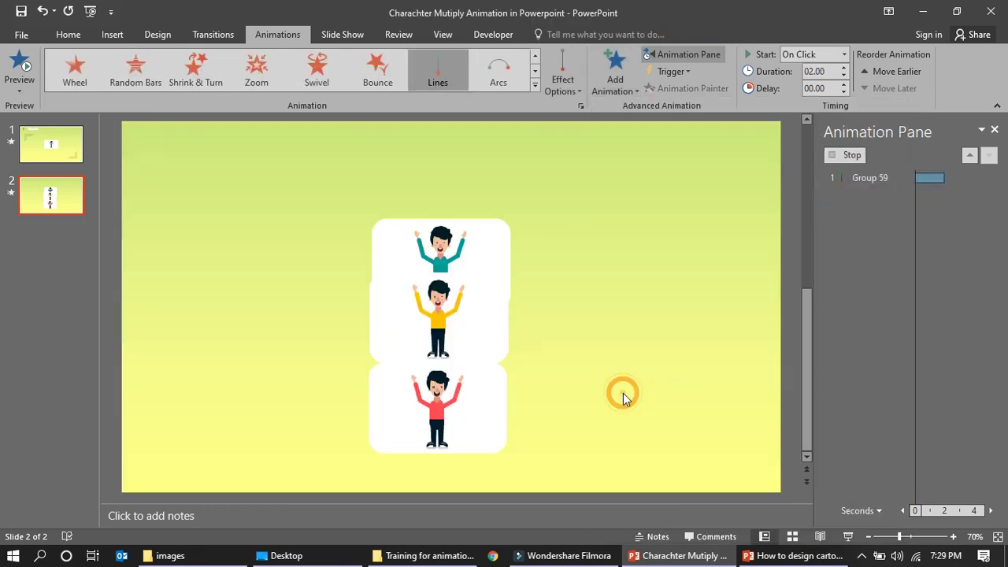
left_click(562, 72)
left_click(579, 165)
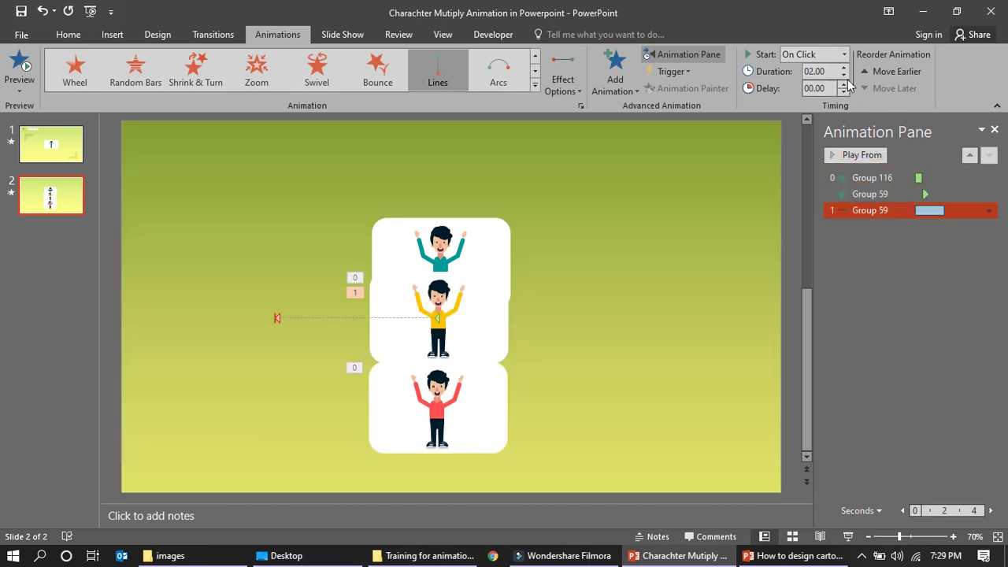
left_click(843, 76)
left_click(843, 76)
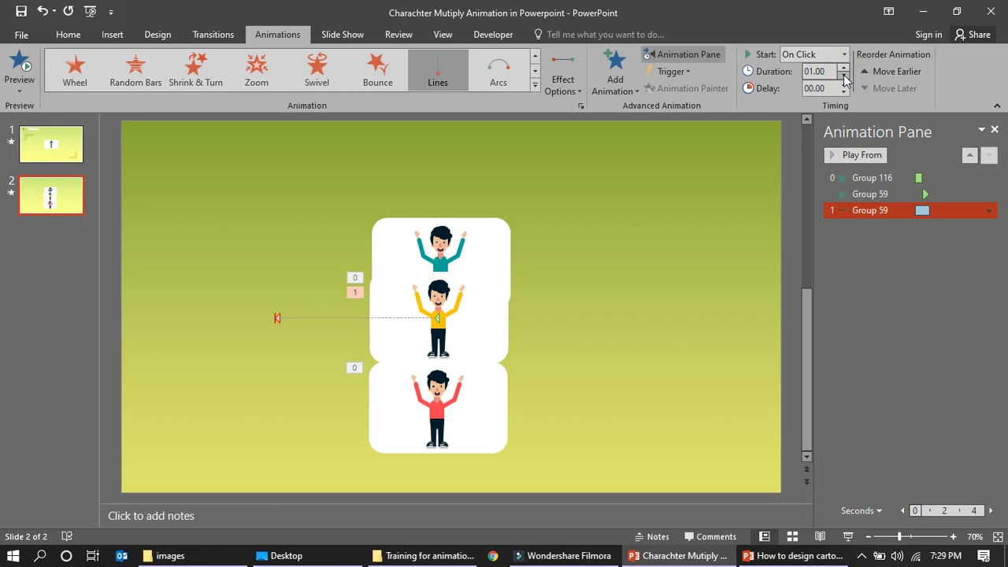
left_click(843, 54)
left_click(803, 84)
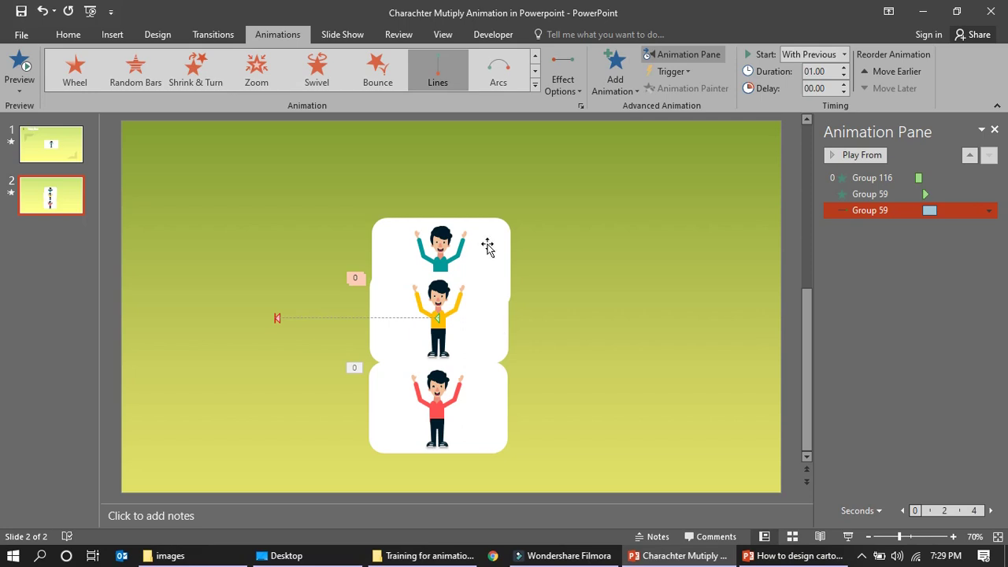
left_click(487, 247)
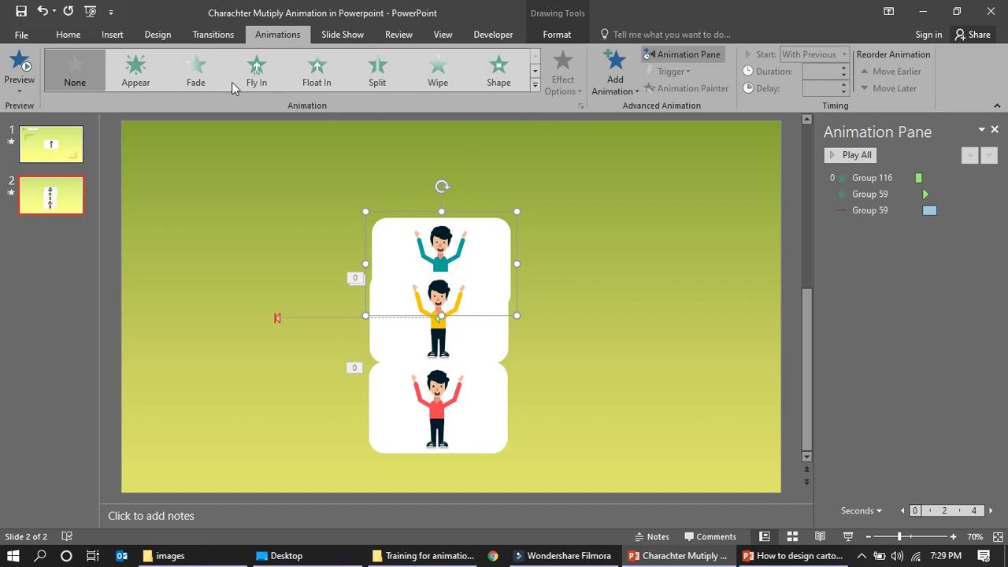
Give the teal top card an Appear entrance starting After Previous.
left_click(135, 71)
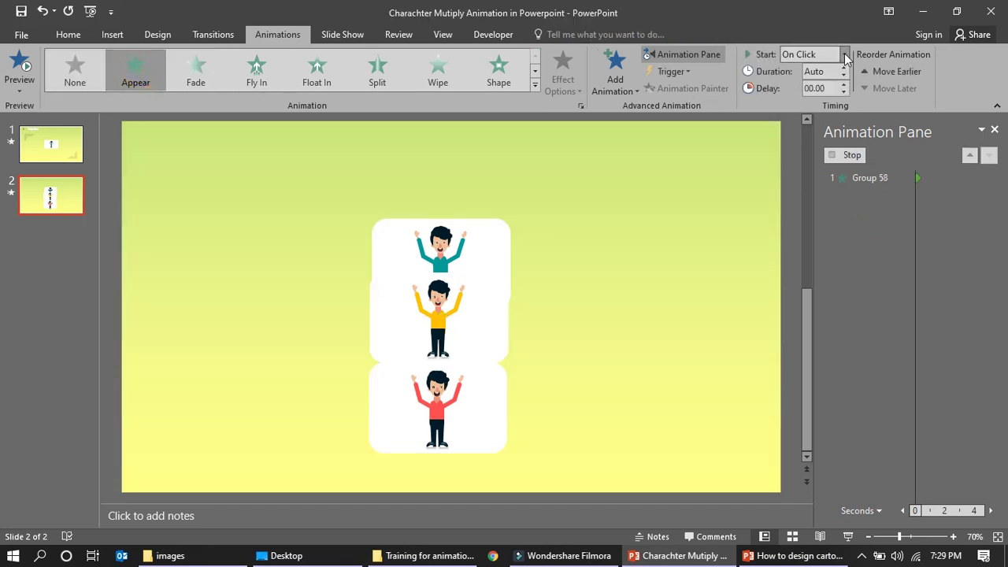
left_click(844, 55)
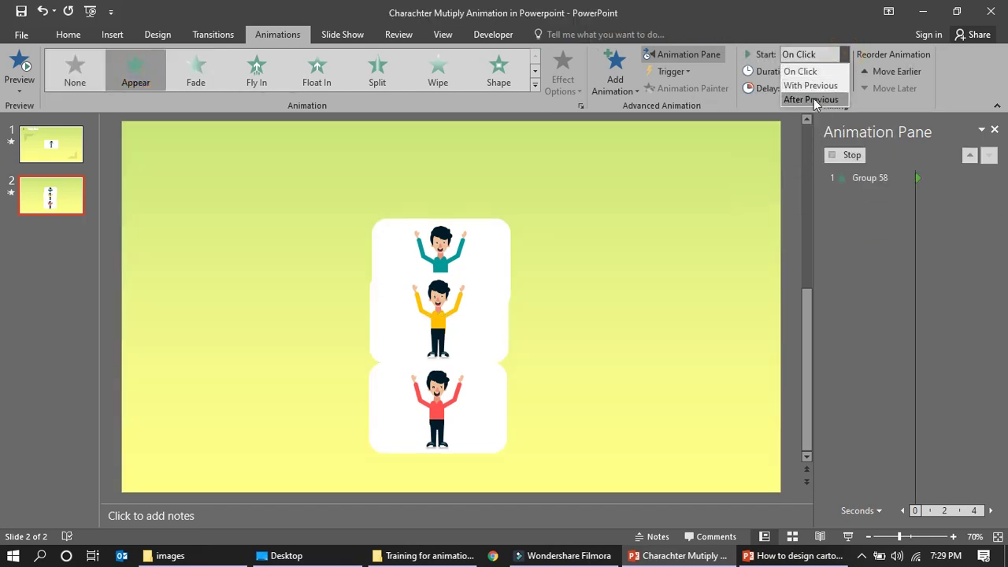
left_click(817, 100)
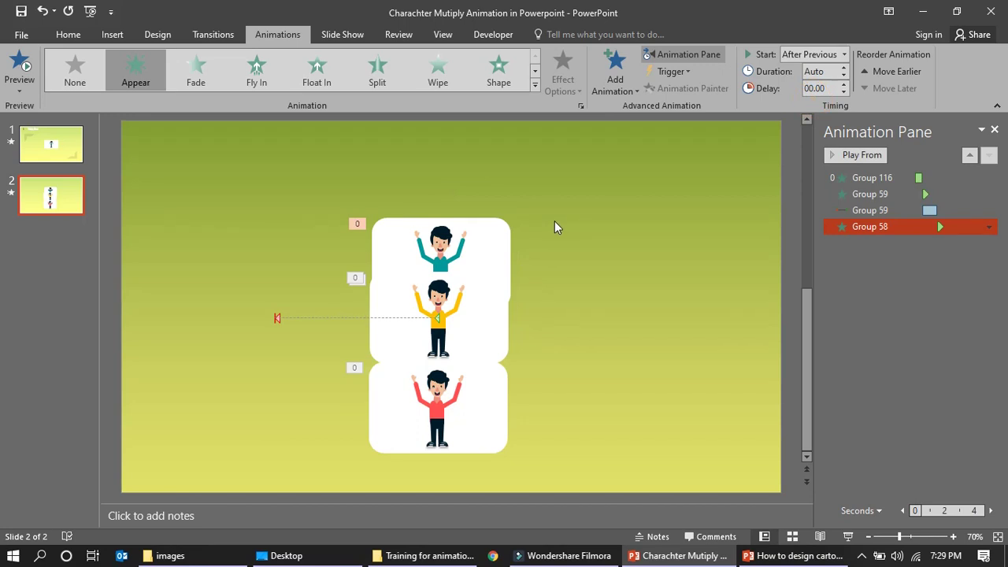
left_click(493, 228)
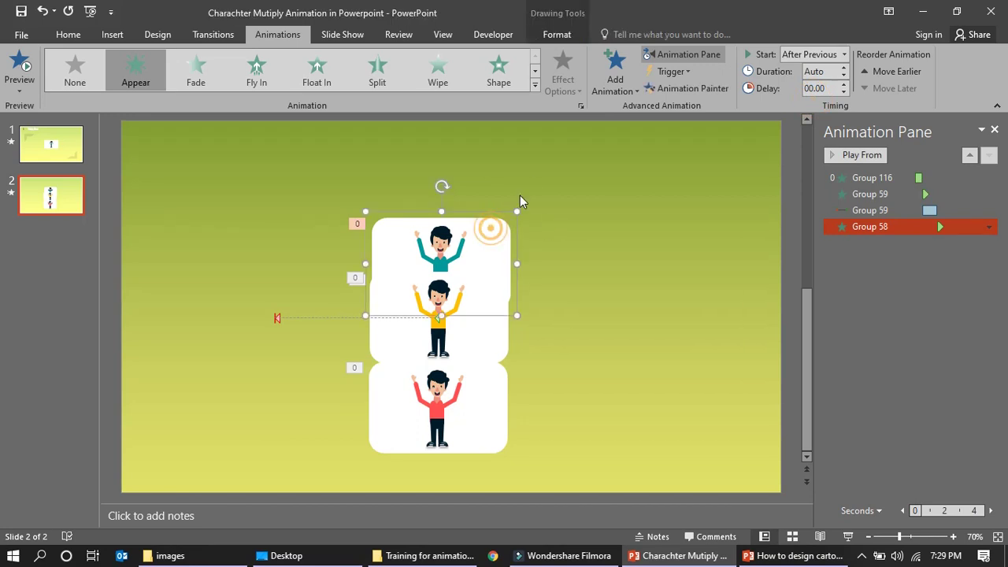
Add a Lines motion path to the teal card, starting With Previous with a 1.00 s duration.
left_click(618, 85)
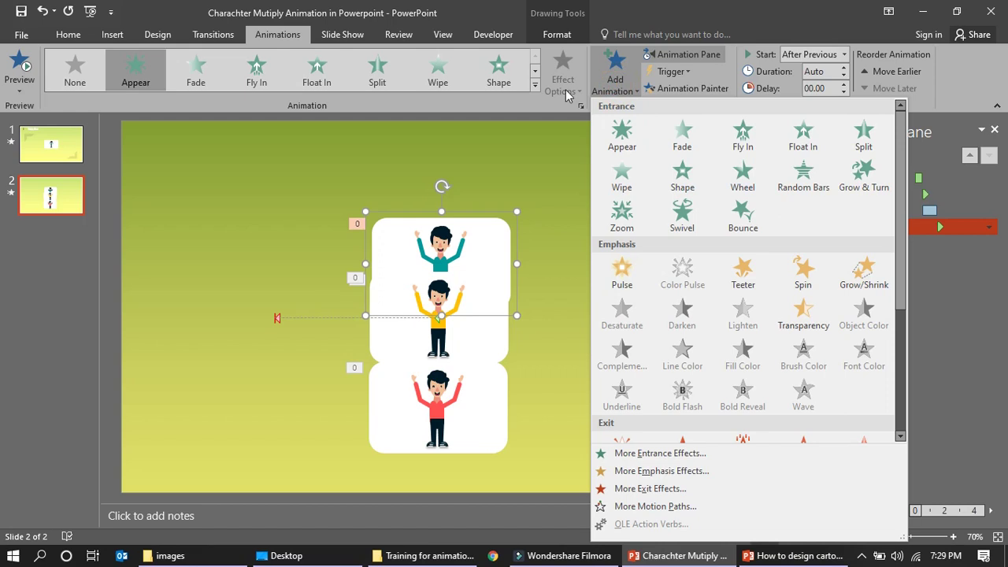
scroll(754, 359, "down", 3)
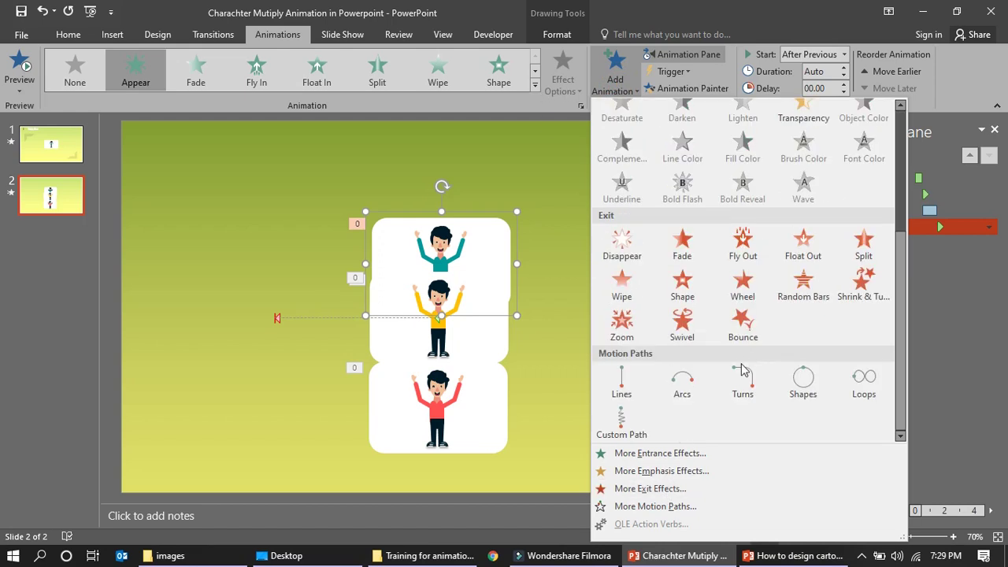
left_click(618, 381)
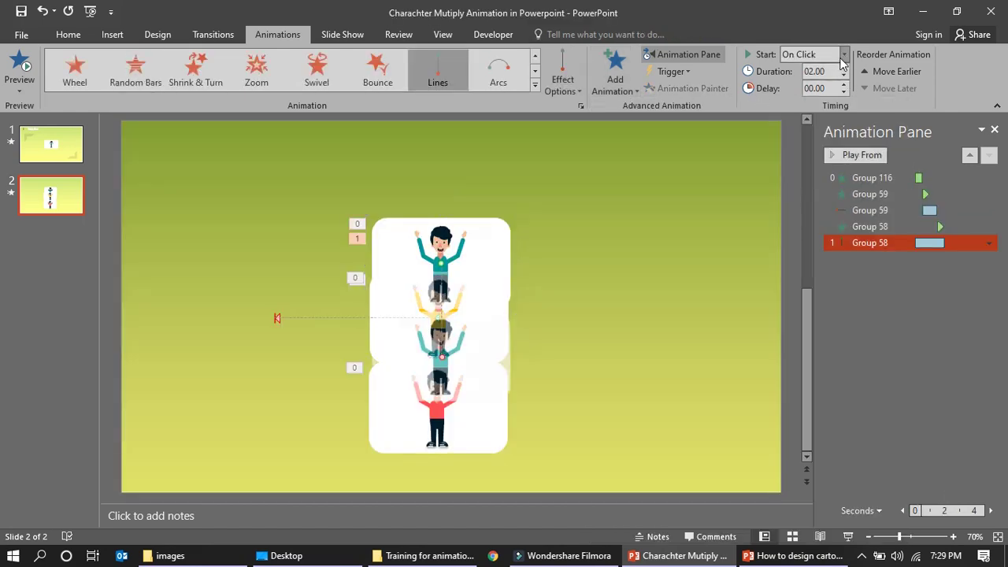
left_click(842, 54)
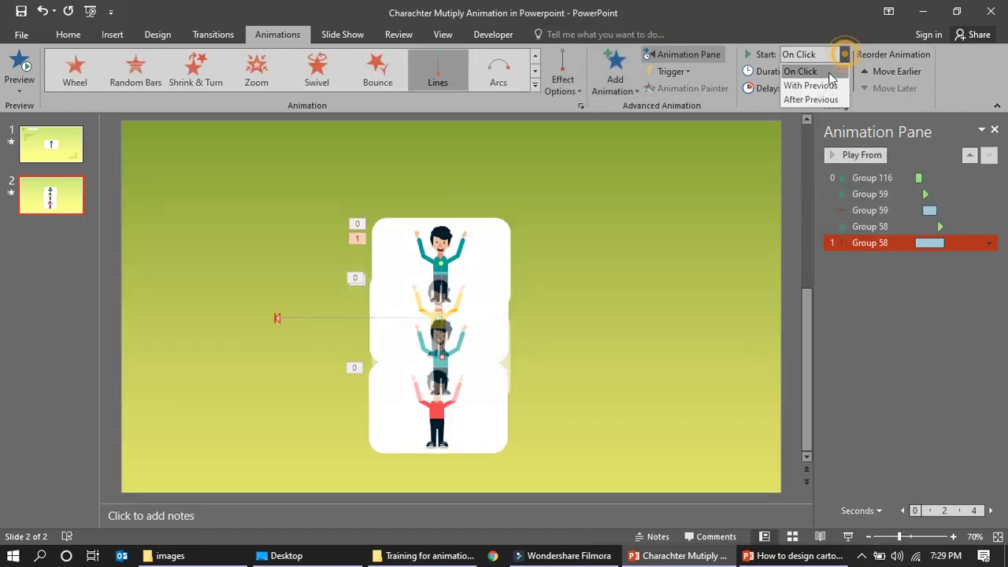
left_click(821, 84)
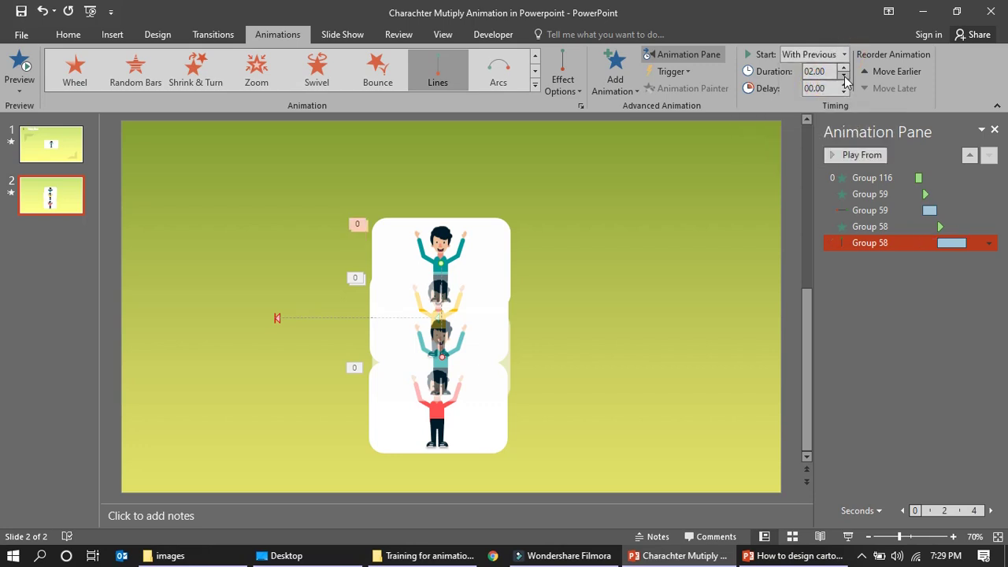
left_click(843, 76)
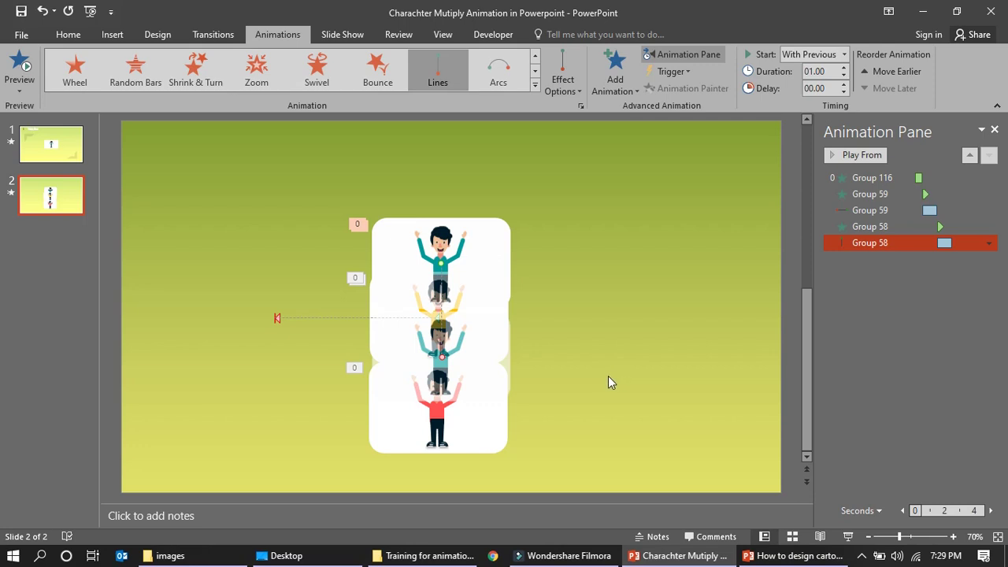
left_click(301, 178)
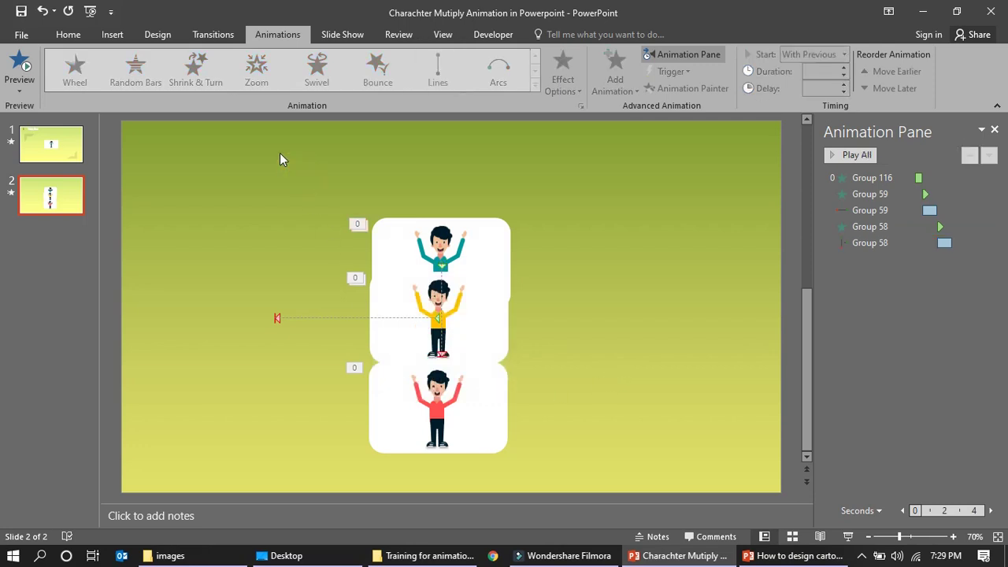
Select all three character cards and align them by their tops and middles.
left_click_drag(272, 157, 622, 534)
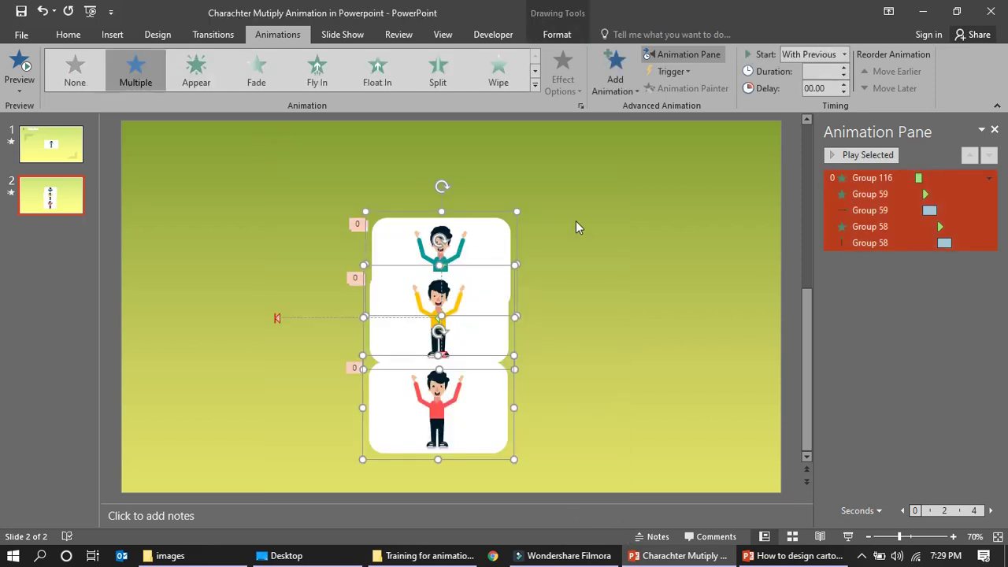
left_click(557, 34)
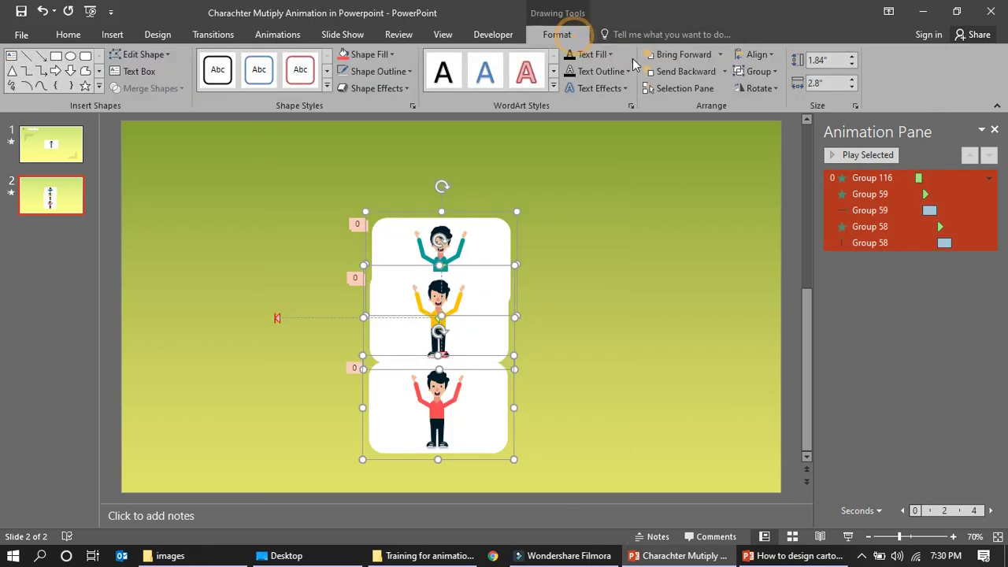
left_click(762, 55)
left_click(773, 125)
left_click(753, 56)
left_click(779, 143)
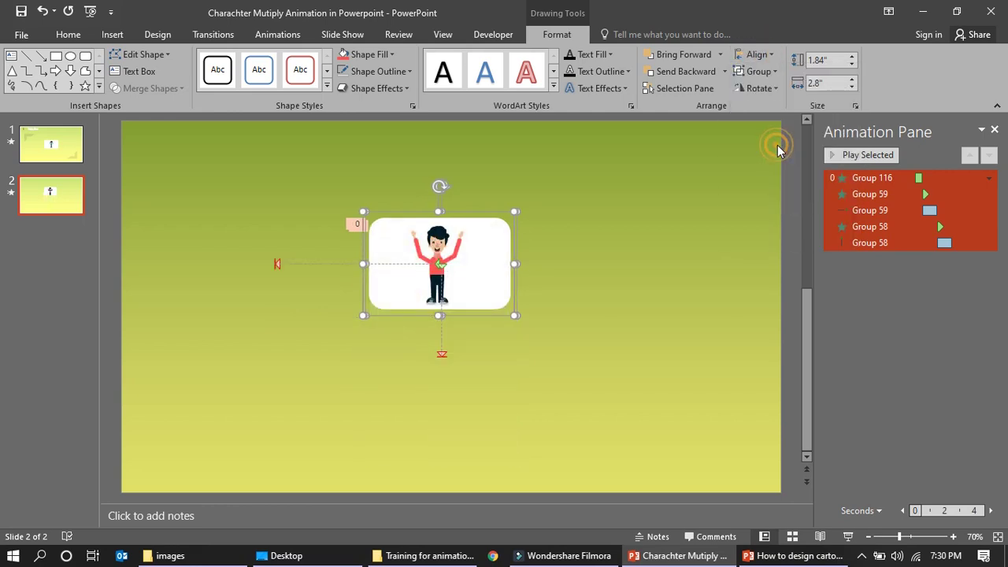
Centre the cards horizontally on each other and drag the stack down to the slide centre.
left_click_drag(259, 171, 615, 409)
left_click(756, 56)
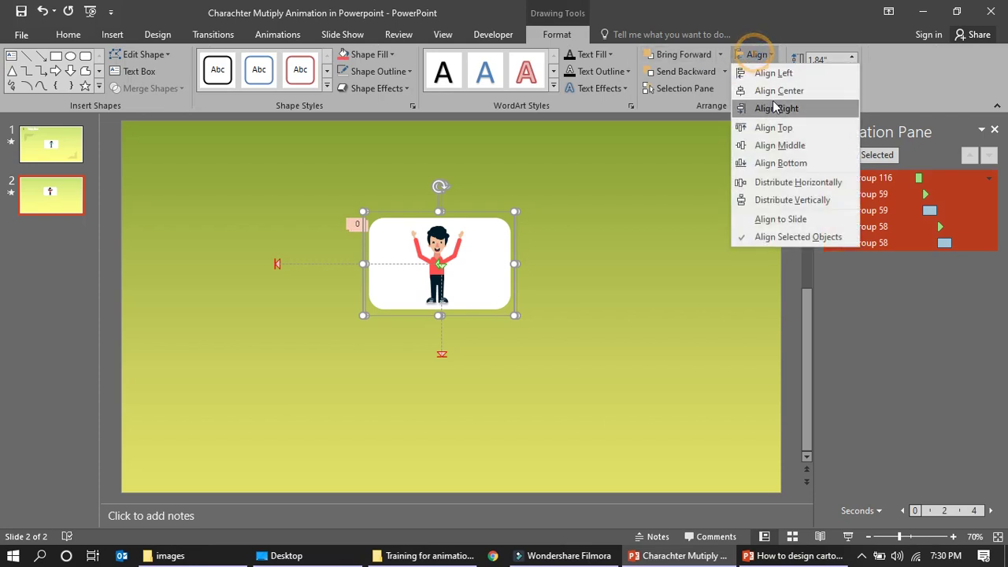
left_click(760, 91)
left_click_drag(277, 155, 619, 390)
left_click_drag(490, 234, 489, 277)
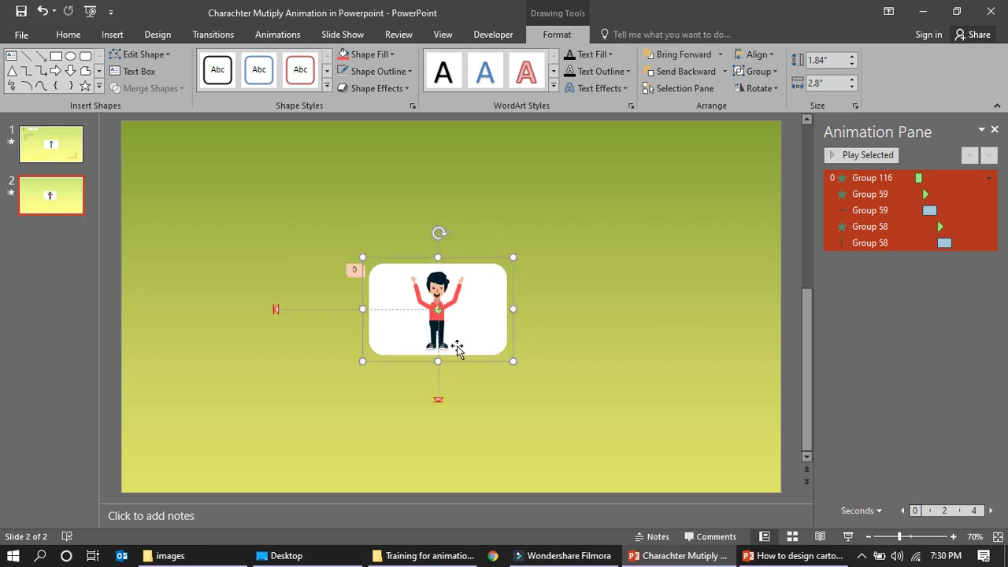
left_click(458, 287)
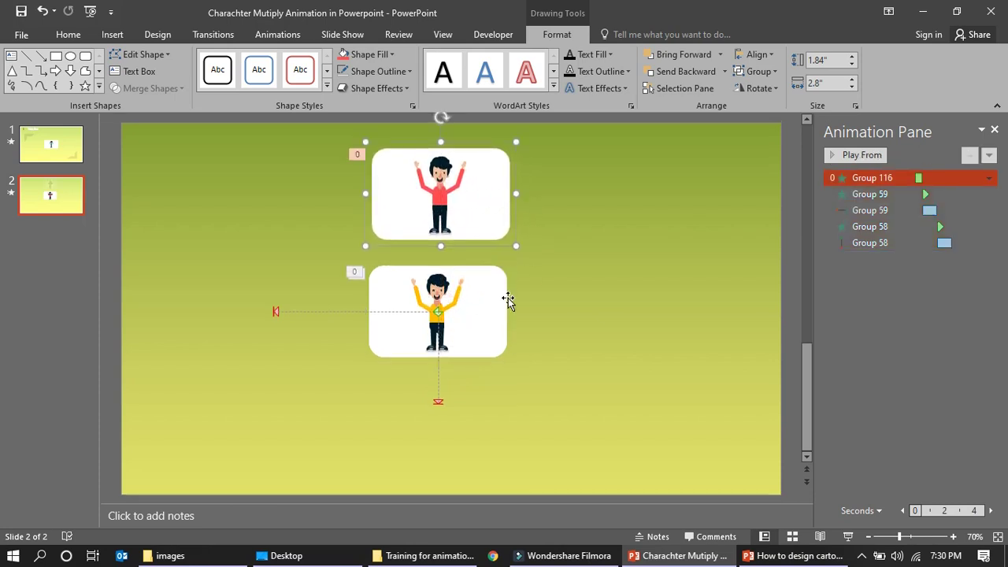
Move the teal card left of centre and select its line motion effect.
left_click(499, 303)
left_click_drag(401, 301, 292, 292)
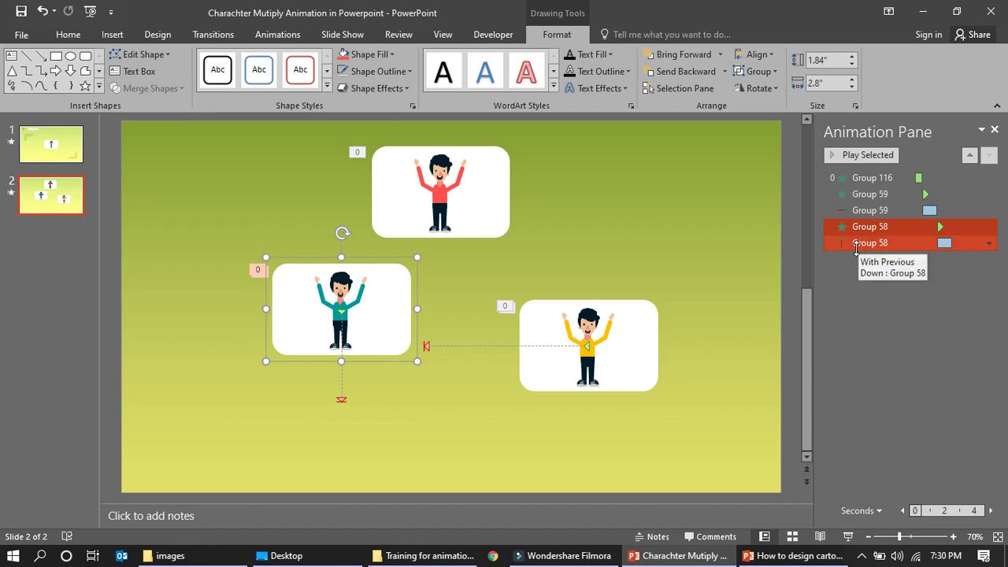
left_click(850, 243)
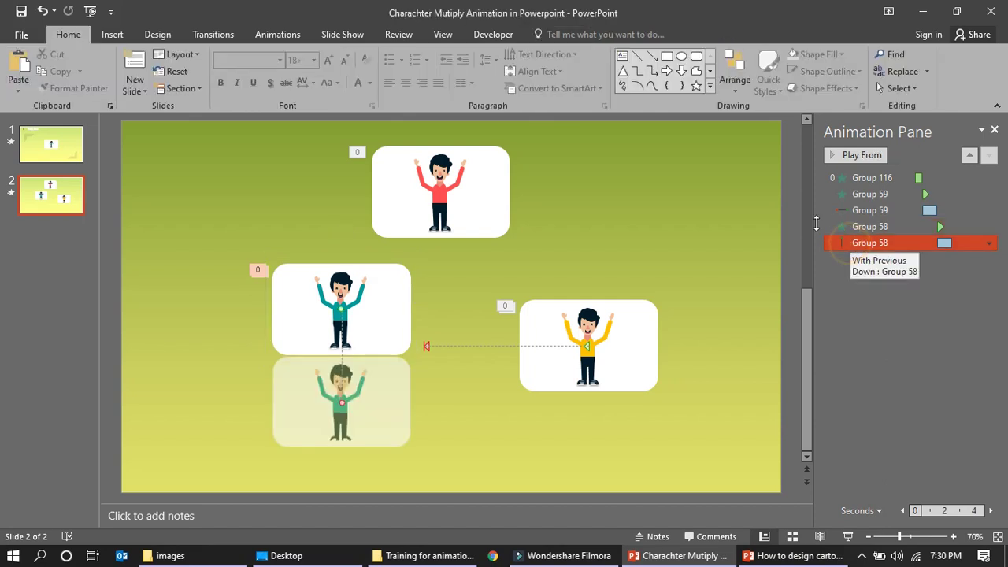
Set the teal card's Lines motion direction to Right and close the Animation Pane.
left_click(283, 34)
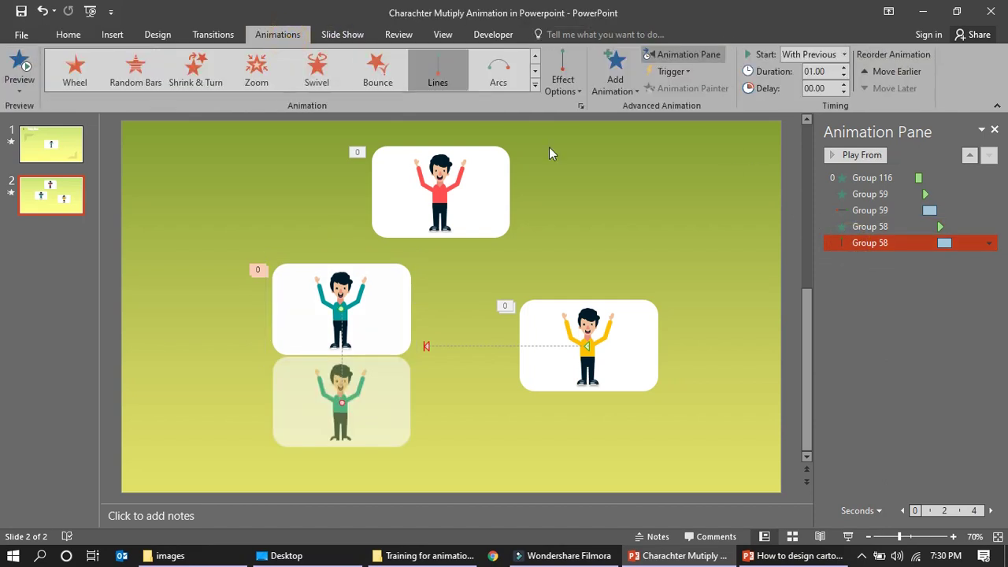
left_click(562, 86)
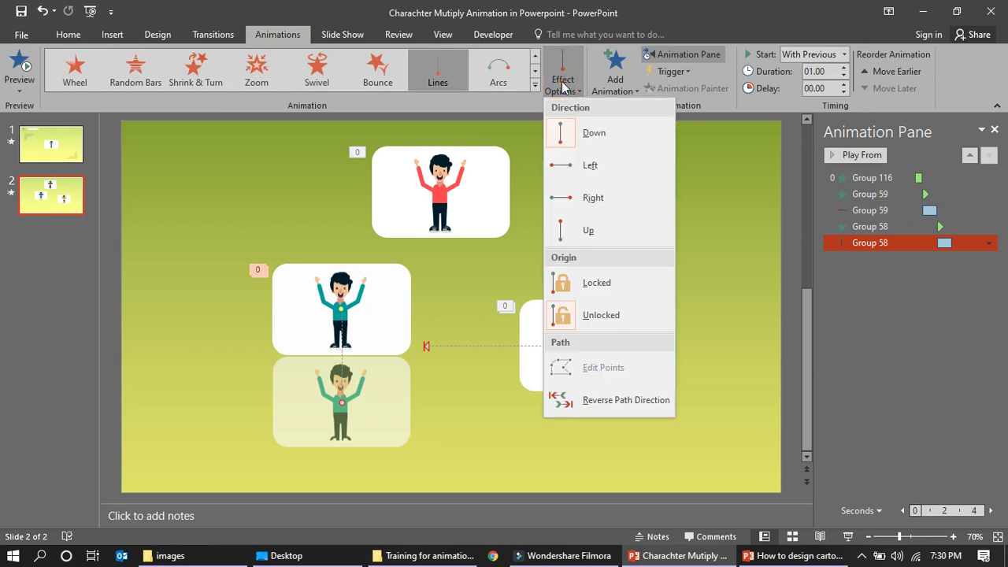
left_click(581, 199)
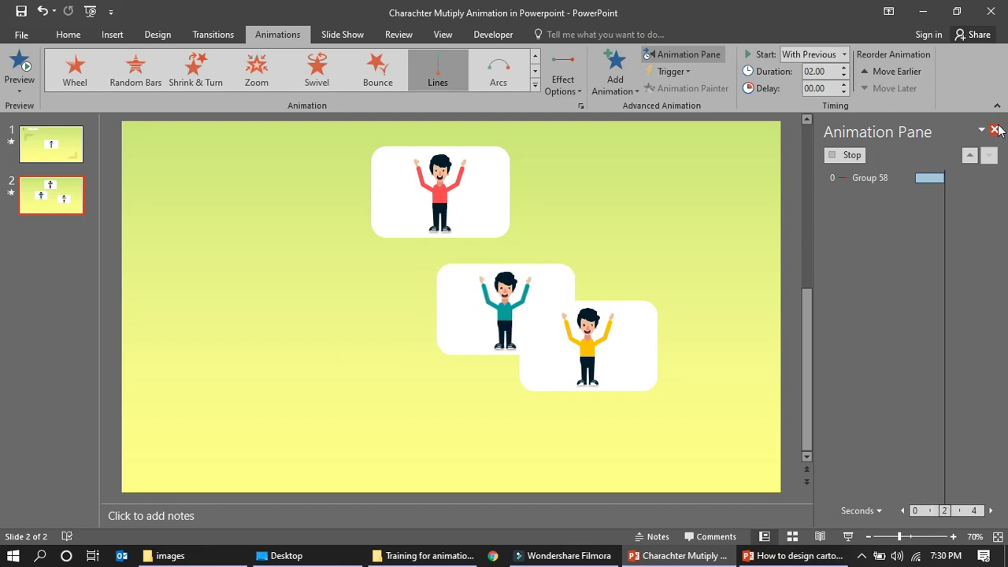
left_click(994, 129)
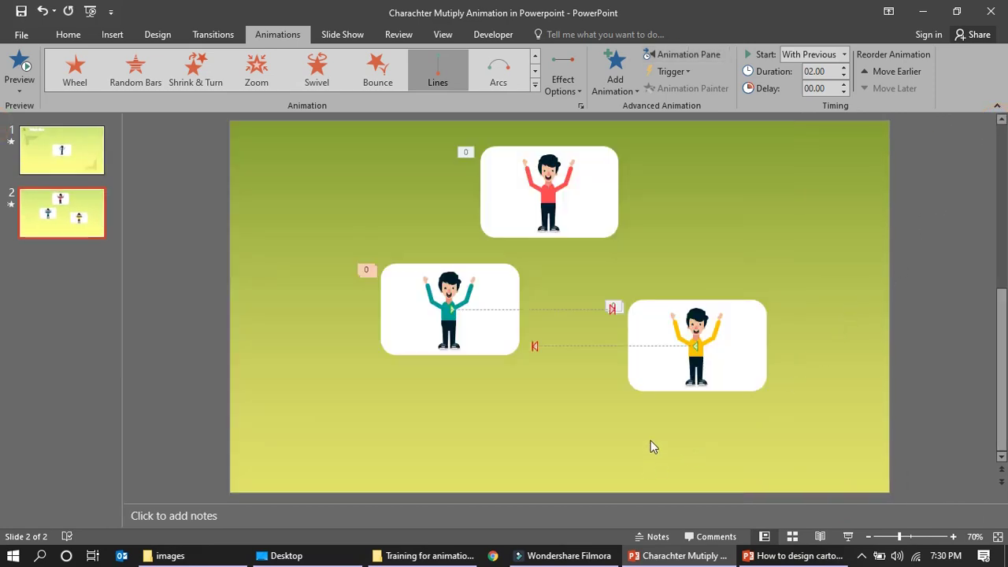
left_click_drag(281, 146, 809, 482)
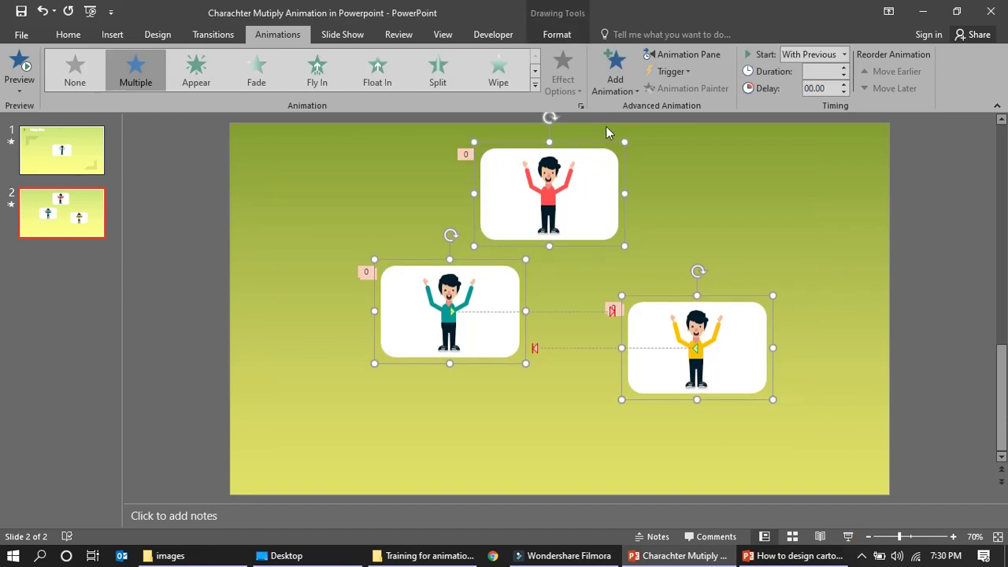
Align the three cards by centre, top and middle into one exact stack.
left_click(557, 34)
left_click(751, 55)
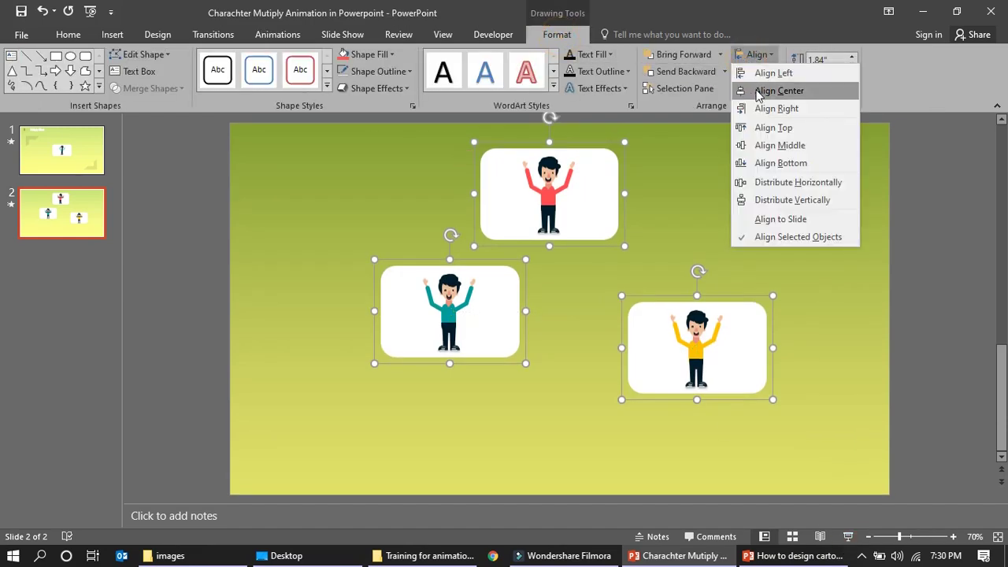
left_click(758, 94)
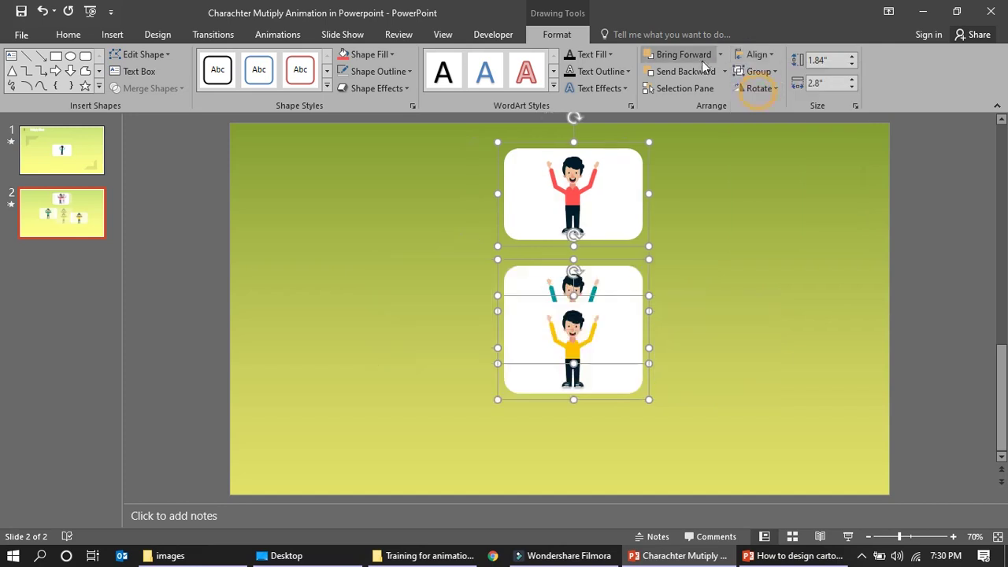
left_click(754, 54)
left_click(771, 128)
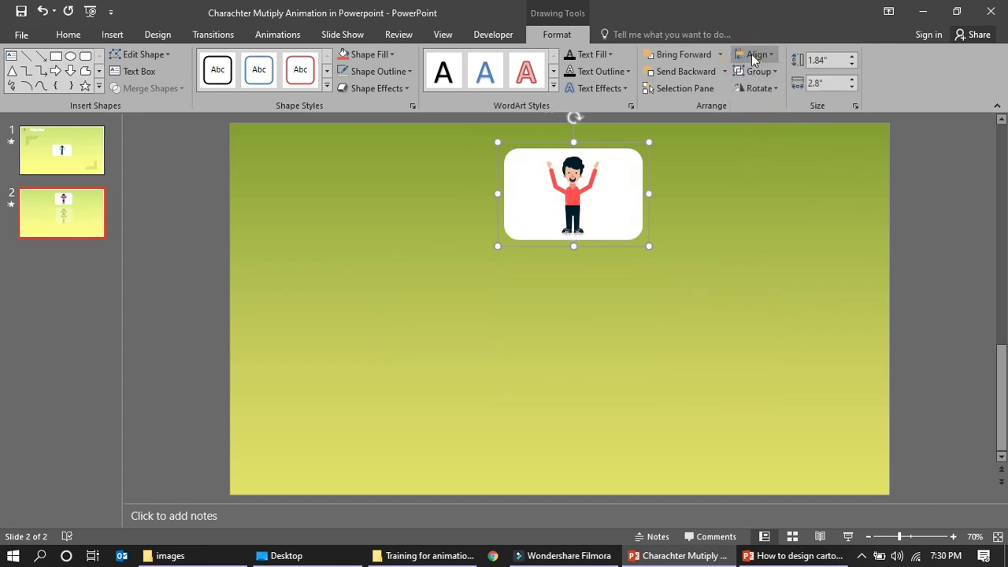
left_click(754, 54)
left_click(774, 147)
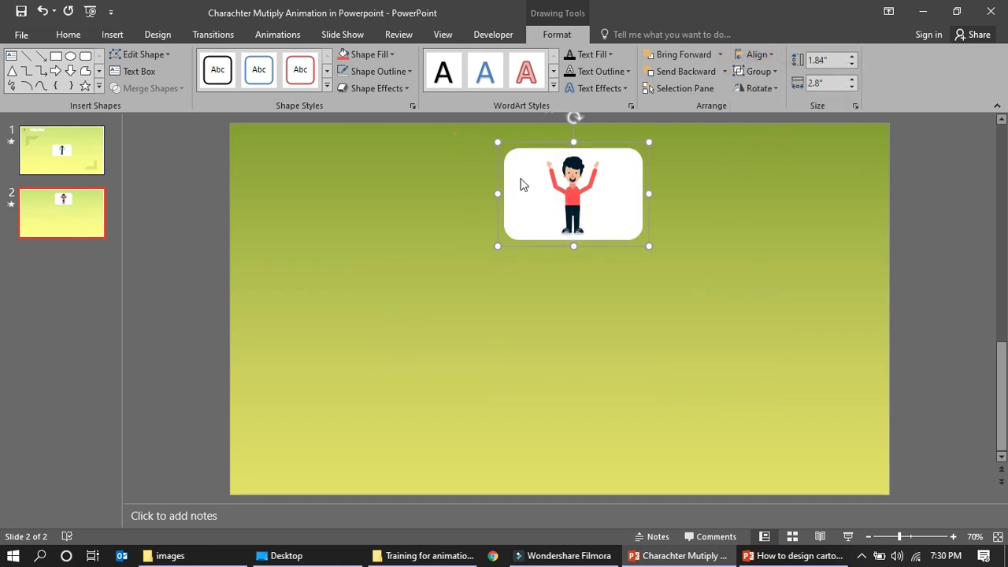
Drag the card stack toward the slide centre and reselect the card group.
left_click_drag(533, 197, 506, 313)
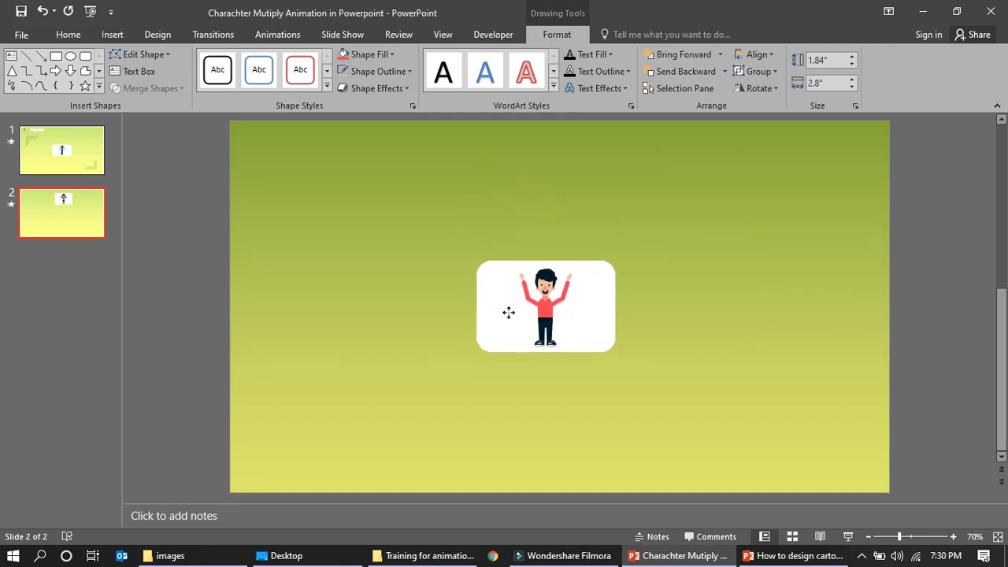
left_click(468, 378)
left_click_drag(398, 195, 725, 394)
Inspect the top-left and bottom-right corner frames on slide 1.
left_click(558, 418)
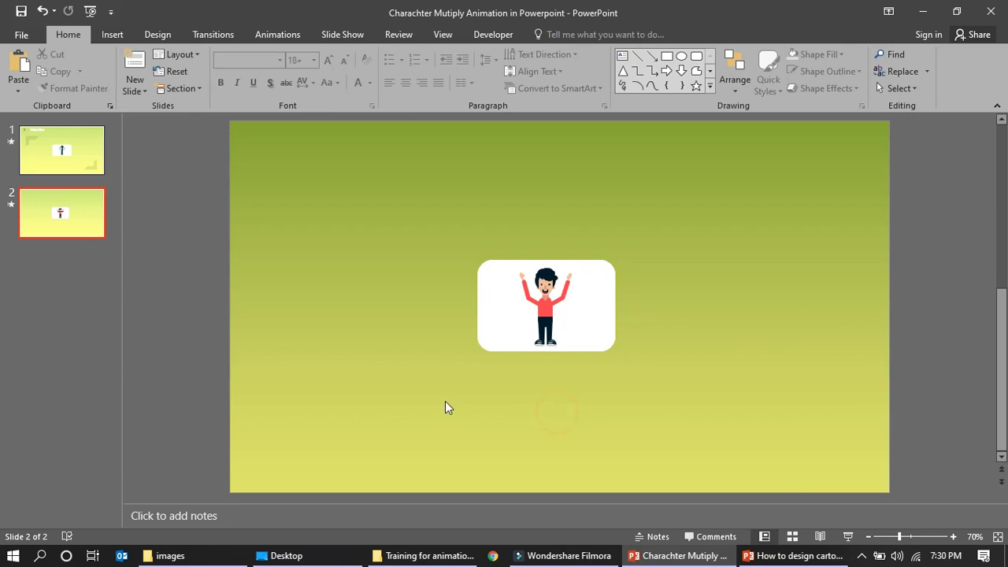
left_click(85, 156)
left_click(295, 212)
left_click(821, 434)
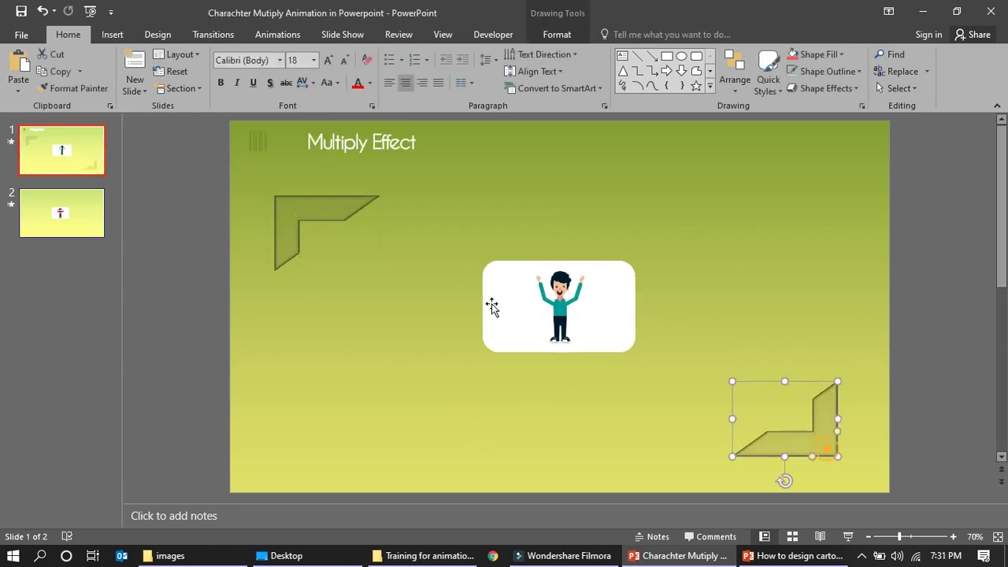
Draw a Half Frame shape near the top-left of slide 2.
left_click(114, 35)
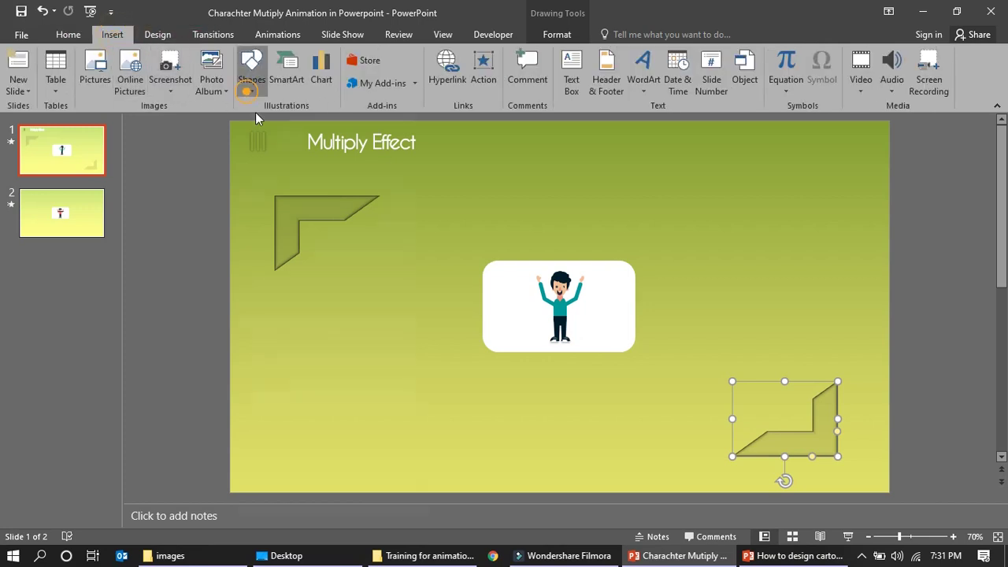
left_click(252, 83)
left_click(305, 259)
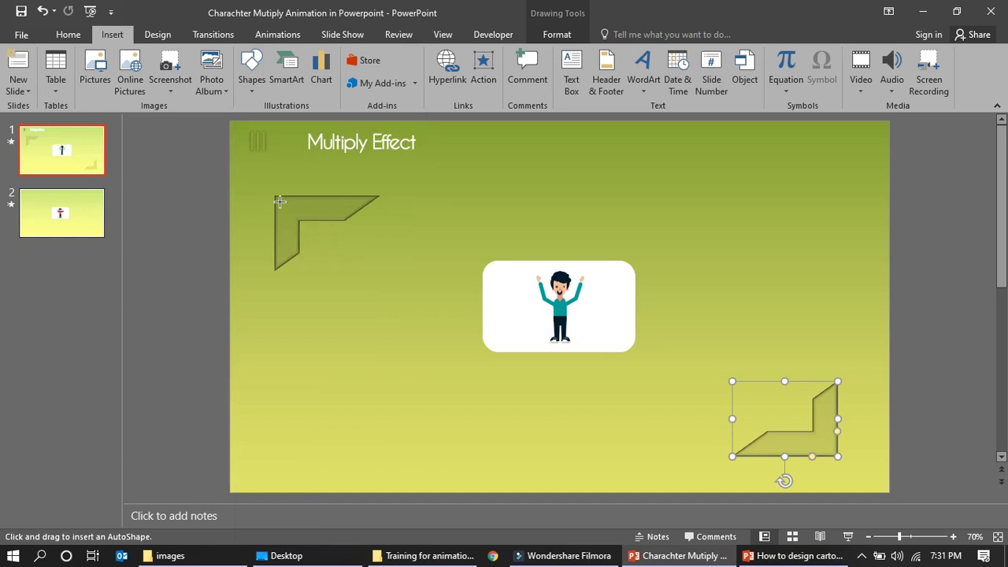
left_click(63, 222)
left_click_drag(297, 187, 396, 260)
key("Escape")
left_click(250, 87)
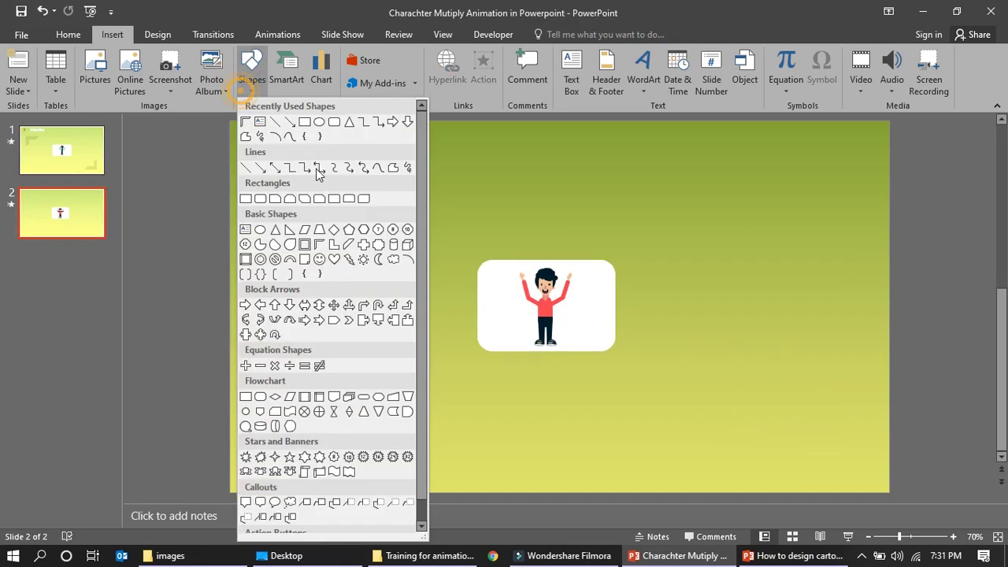
left_click(306, 245)
left_click_drag(275, 196, 410, 286)
Paste a copy of the half-frame, rotate it 180° into the bottom-right corner, and nudge the cards down.
mouse_move(355, 223)
left_mouse_down()
mouse_move(326, 200)
mouse_move(746, 390)
left_mouse_up()
key("ctrl+v")
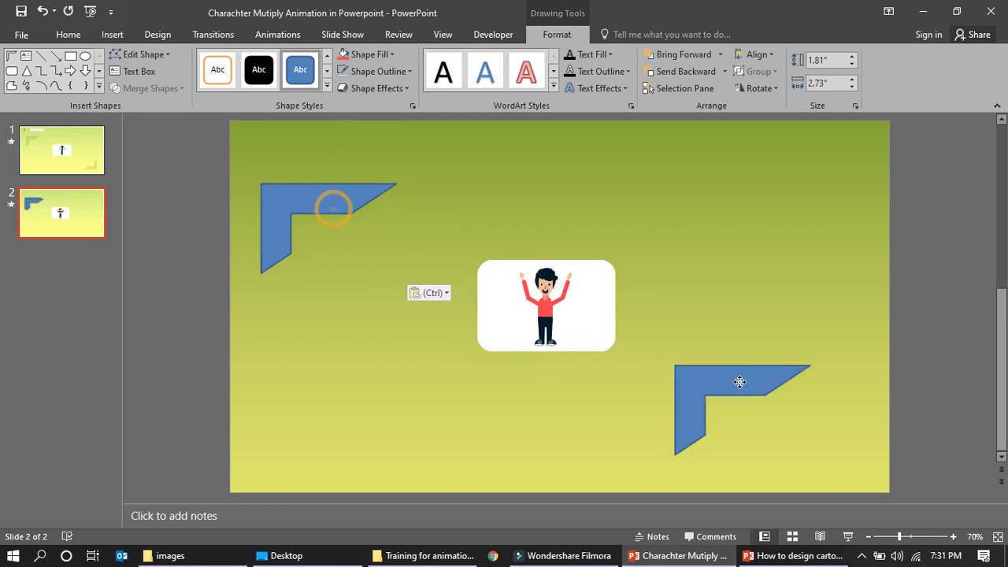
left_click_drag(737, 341, 740, 441)
left_click_drag(808, 425, 853, 425)
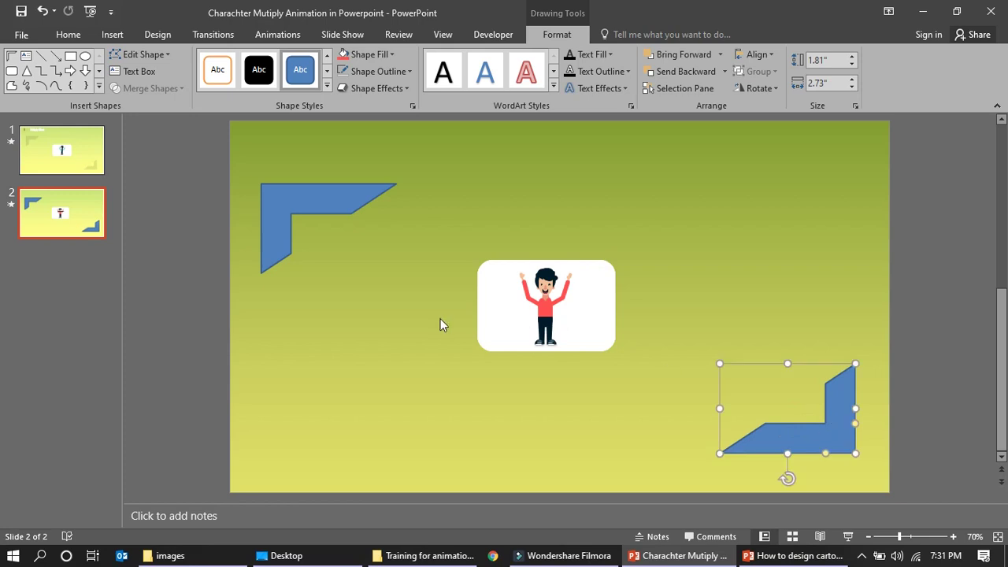
left_click(439, 318)
left_click_drag(431, 230, 681, 402)
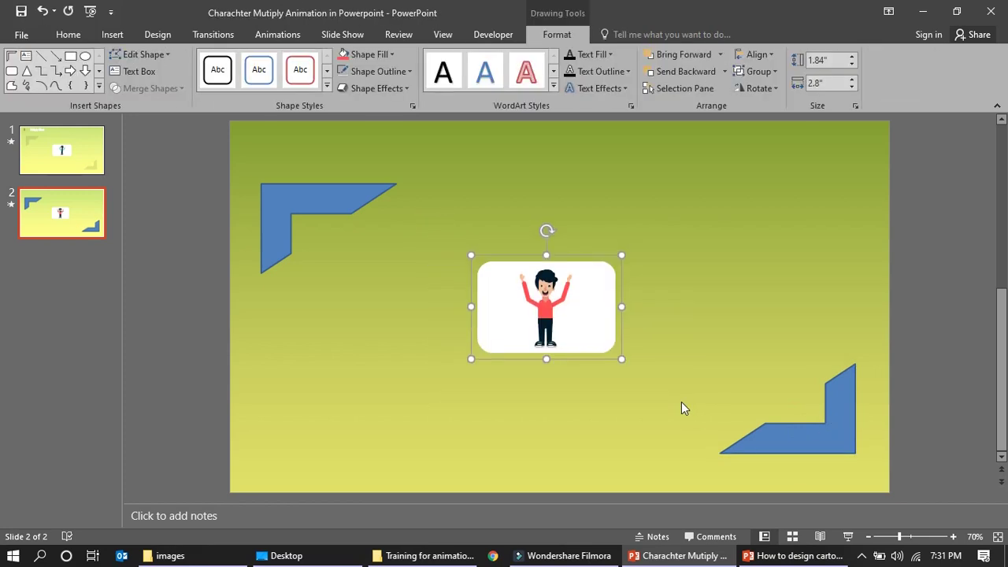
key("Down")
key("Down")
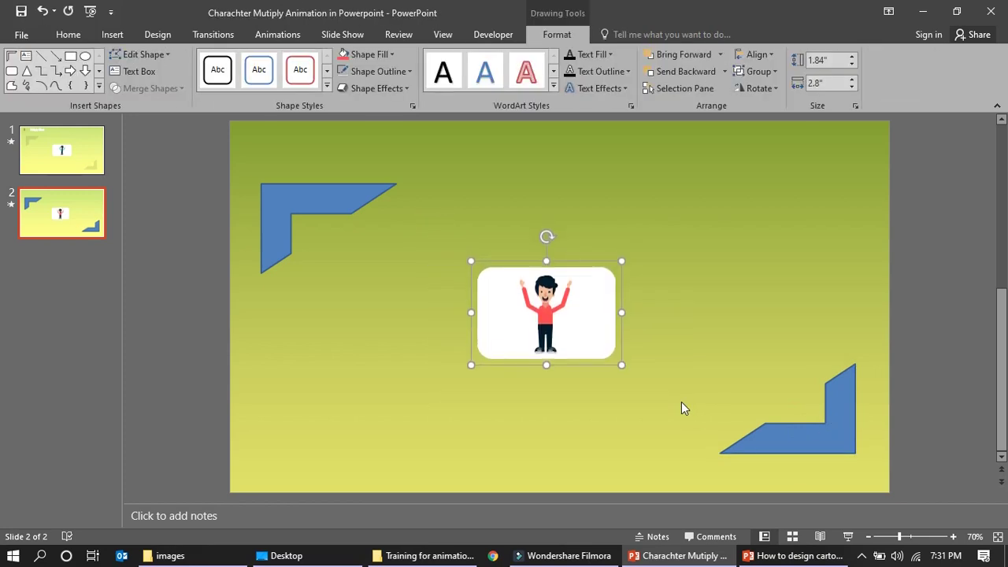
Select both corner frames and apply the Preset 8 shape effect.
left_click(341, 332)
left_click(279, 193)
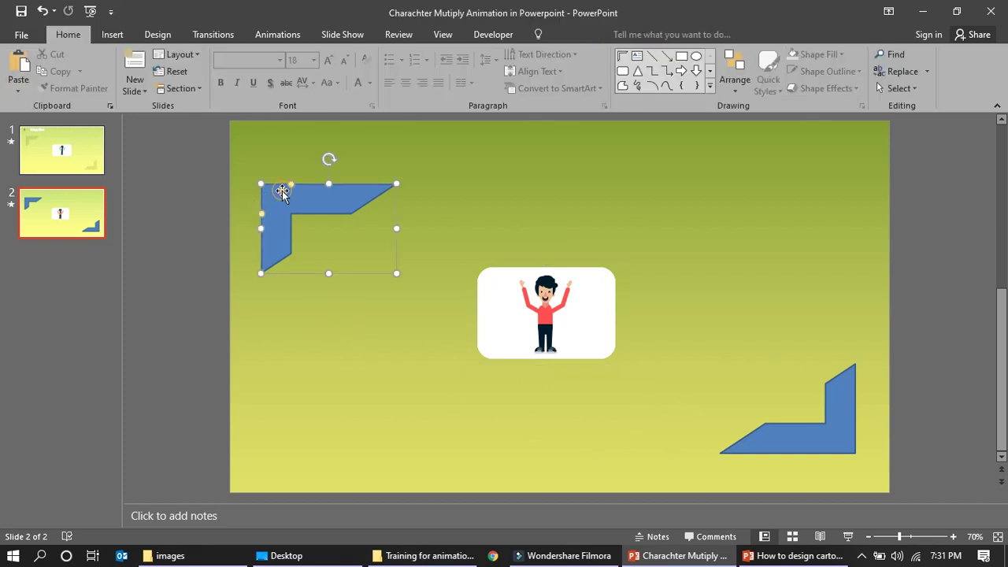
left_click(842, 415, "shift")
left_click(370, 55)
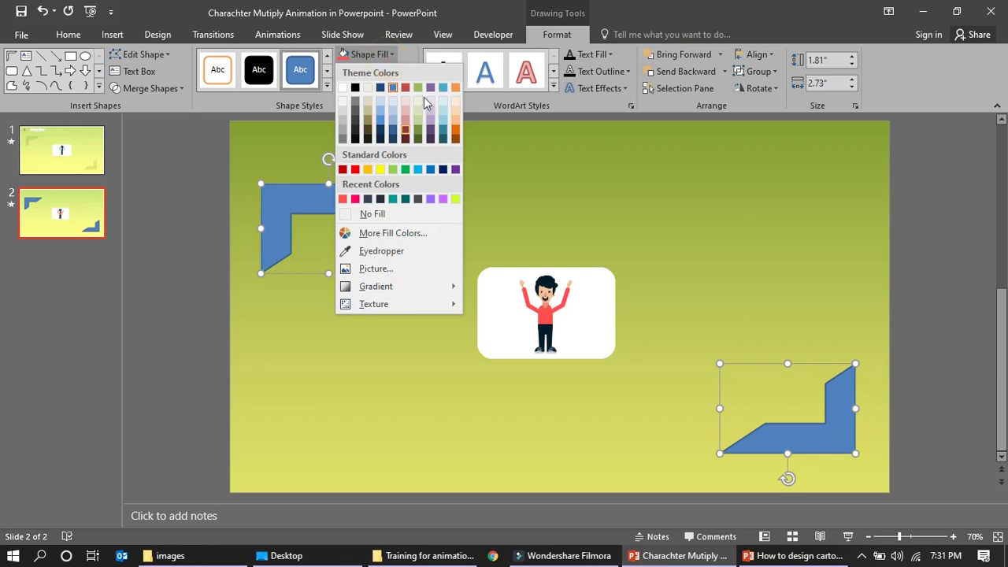
left_click(570, 103)
left_click(373, 88)
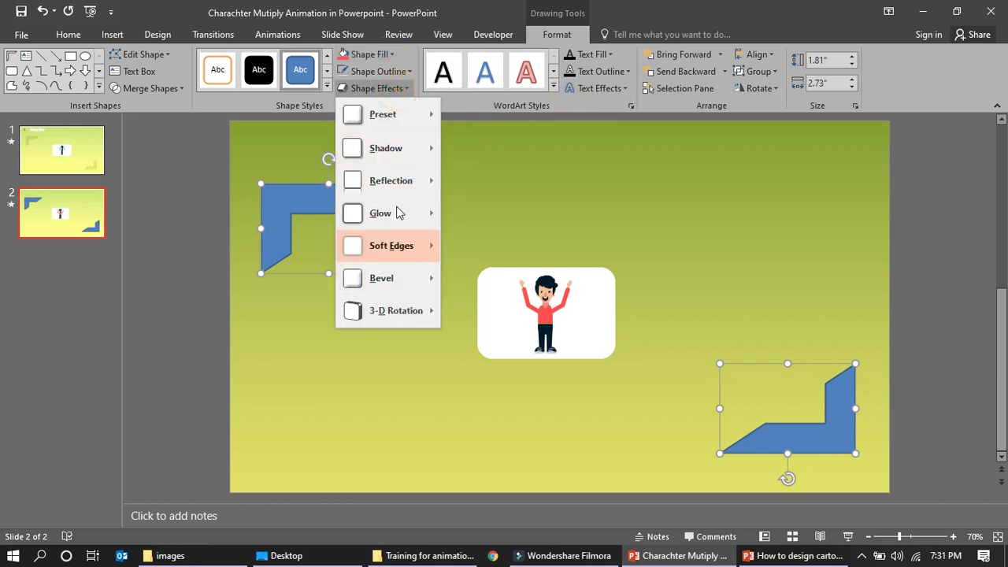
mouse_move(383, 114)
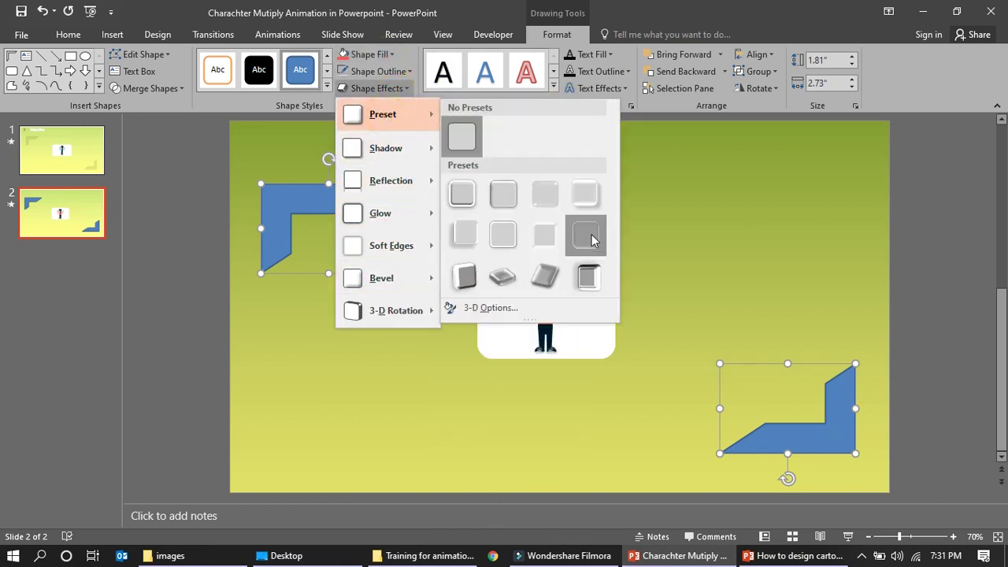
left_click(587, 239)
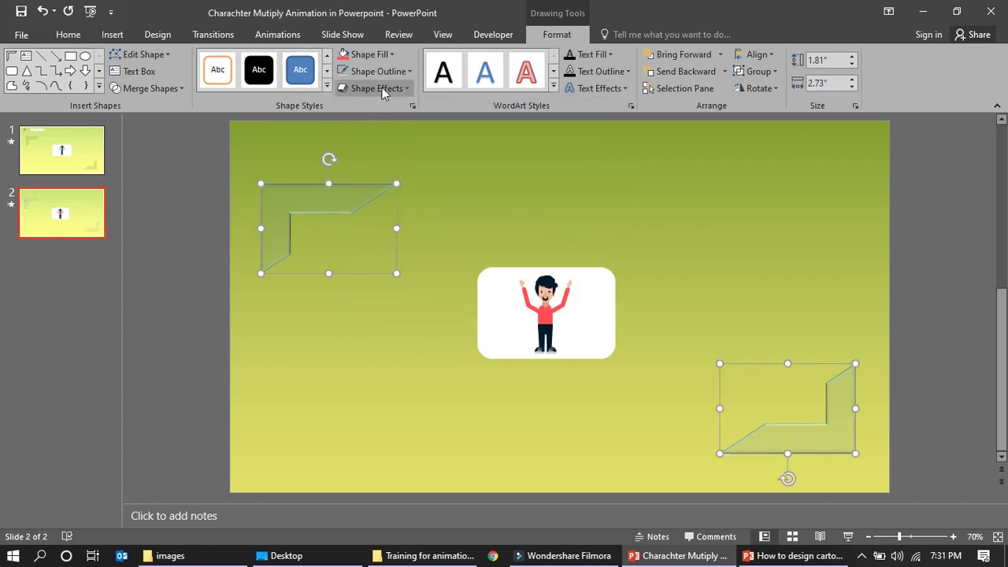
Fill both corner frames with white.
left_click(392, 55)
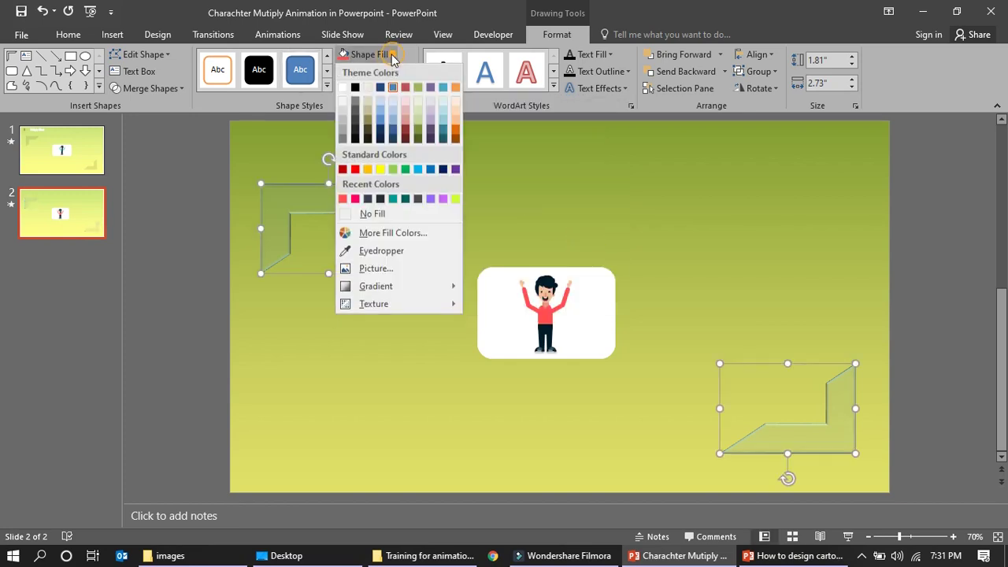
left_click(343, 88)
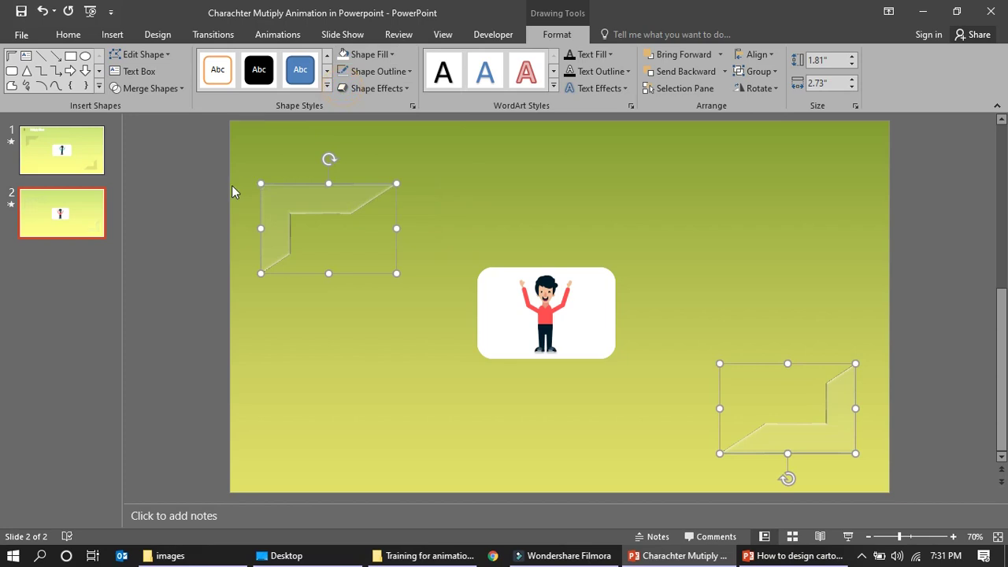
left_click(192, 201)
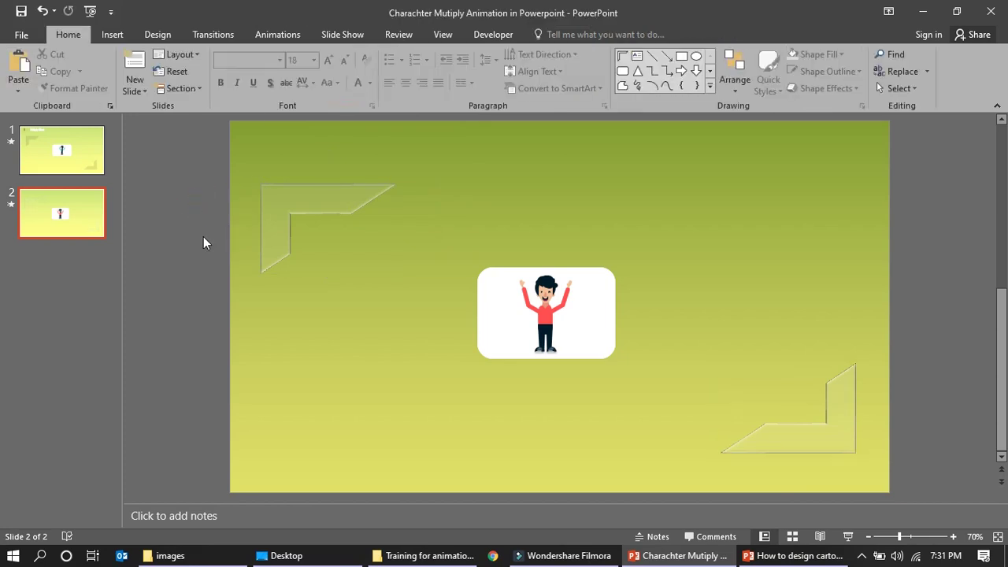
Paste the 'Multiply Effect' title from slide 1 onto slide 2 and shift it left.
left_click(67, 158)
left_click(67, 215)
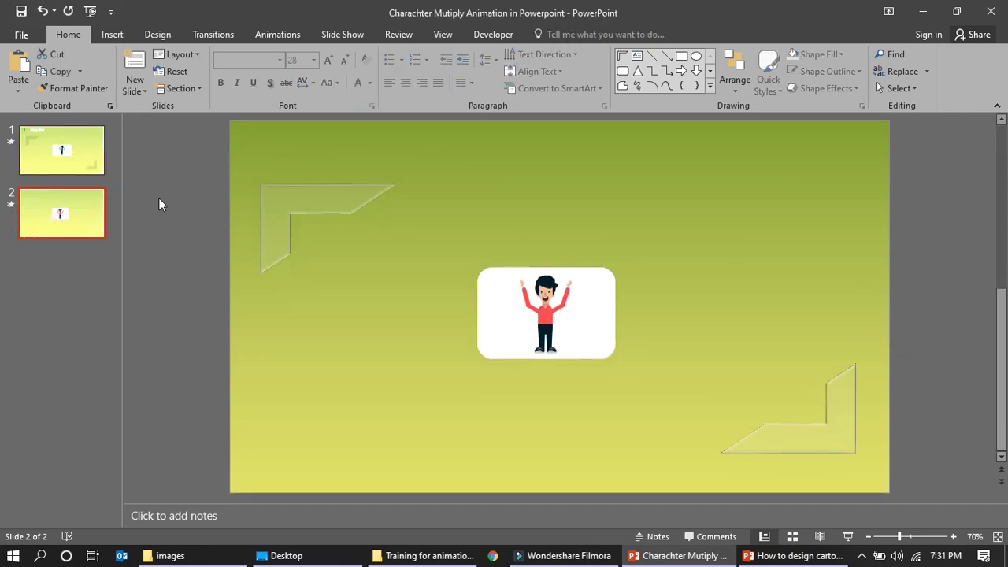
key("ctrl+v")
left_click_drag(318, 129, 282, 132)
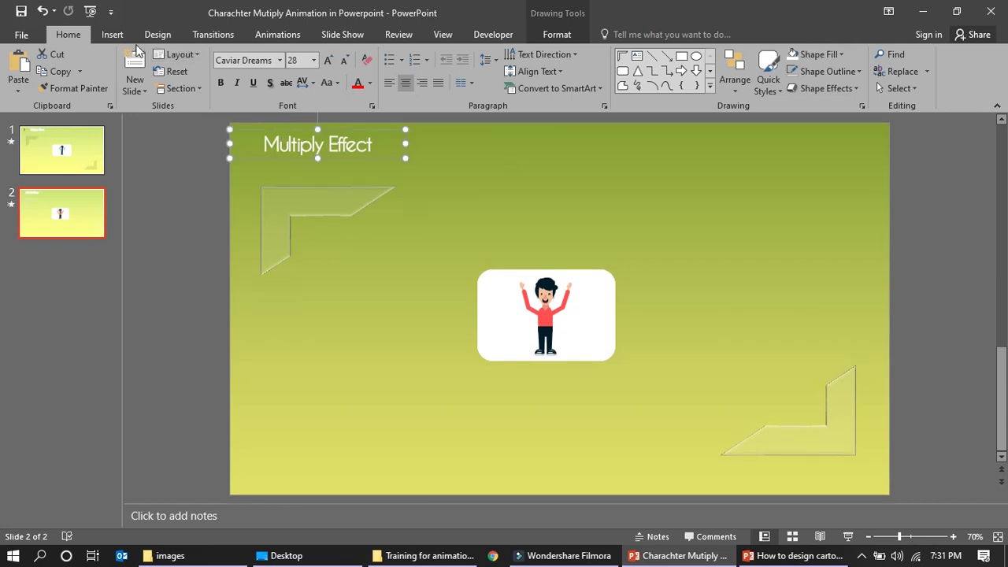
left_click(112, 34)
left_click(252, 71)
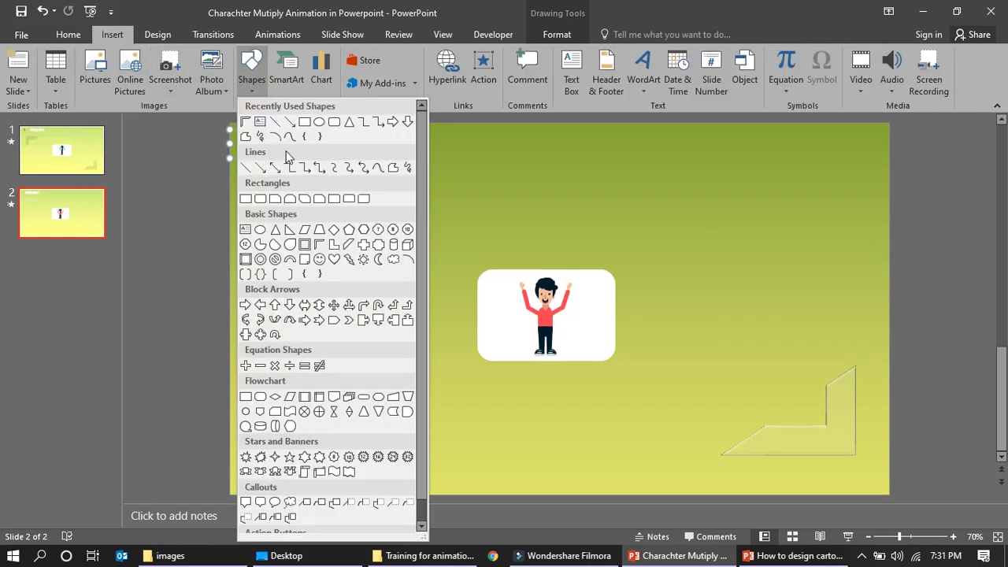
Draw a thin vertical rectangle bar and give it a recent outline colour.
left_click(246, 199)
left_click_drag(569, 175, 575, 175)
left_click(570, 197)
left_click_drag(544, 130, 604, 196)
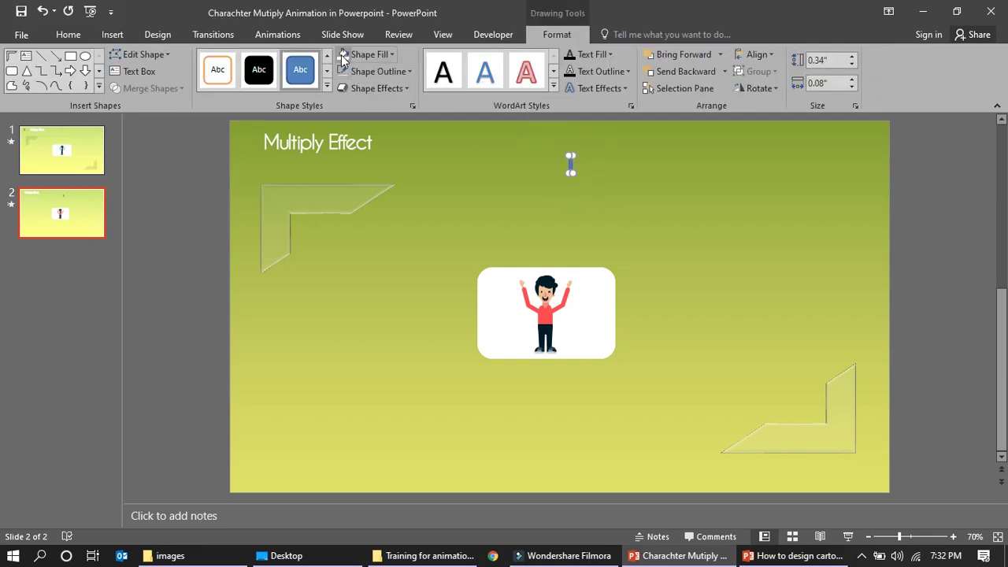
left_click(376, 71)
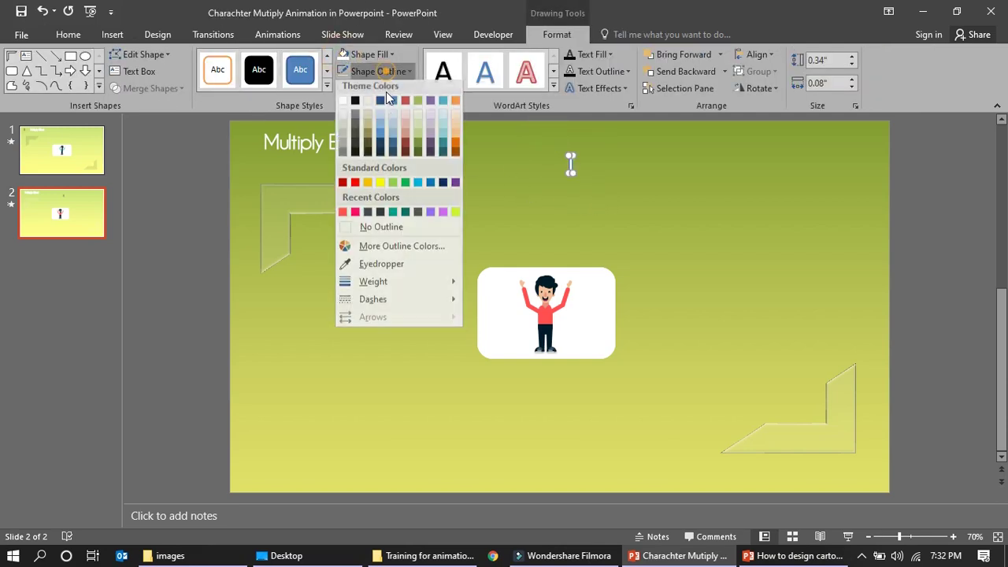
left_click(370, 216)
Duplicate the bar and align the bars along their tops.
left_click(512, 212)
left_click_drag(549, 155, 601, 209)
key("ctrl+c")
key("ctrl+v")
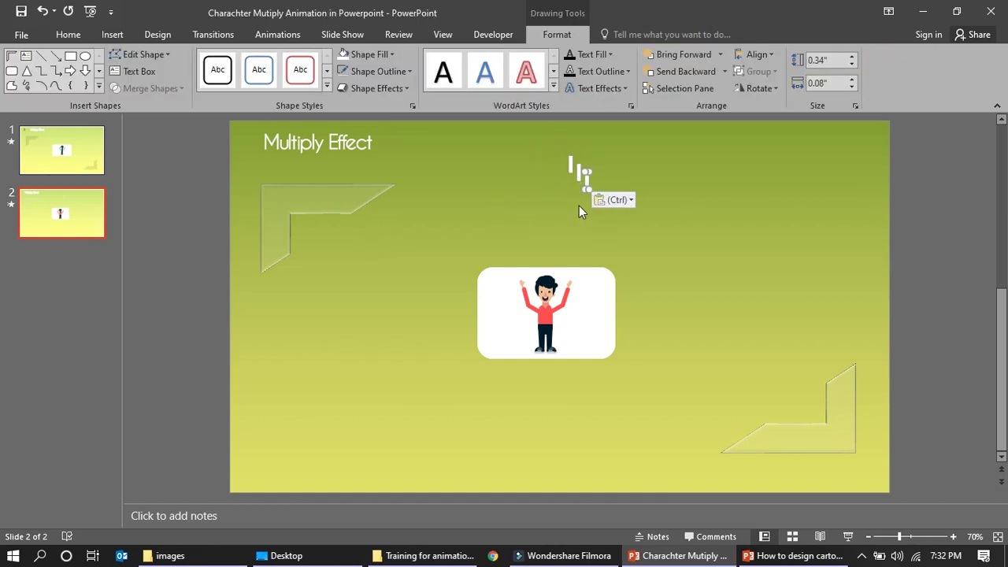
left_click(543, 154)
left_click_drag(542, 143, 630, 213)
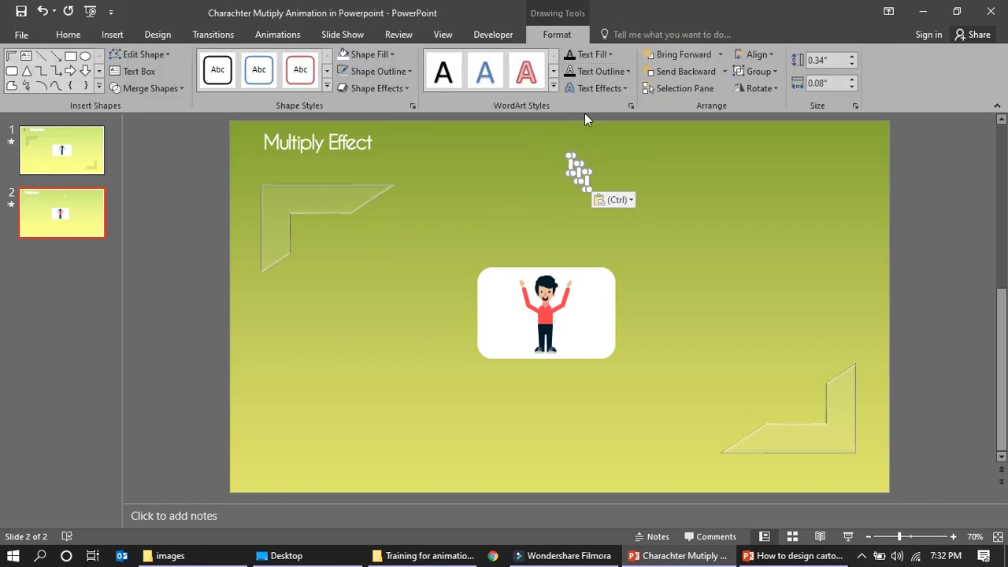
left_click(755, 57)
left_click(782, 128)
Apply a bevel Shape Effects preset to all the bars.
left_click(702, 200)
left_click_drag(545, 134, 631, 196)
left_click(380, 89)
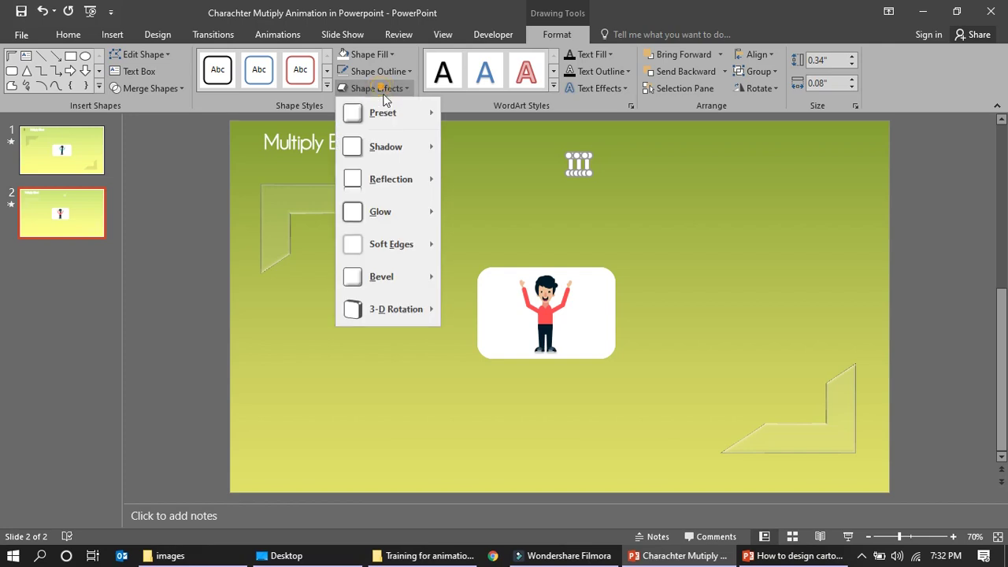
mouse_move(388, 111)
left_click(587, 233)
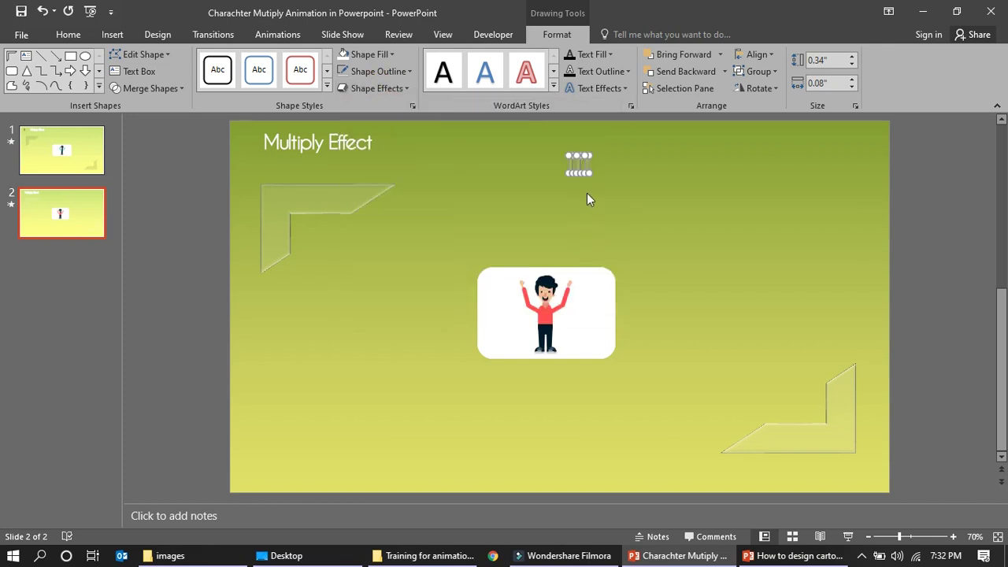
left_click(586, 196)
left_click_drag(540, 136, 634, 201)
Move the bar icon just left of the 'Multiply Effect' title and nudge it into place.
left_click_drag(570, 167, 244, 151)
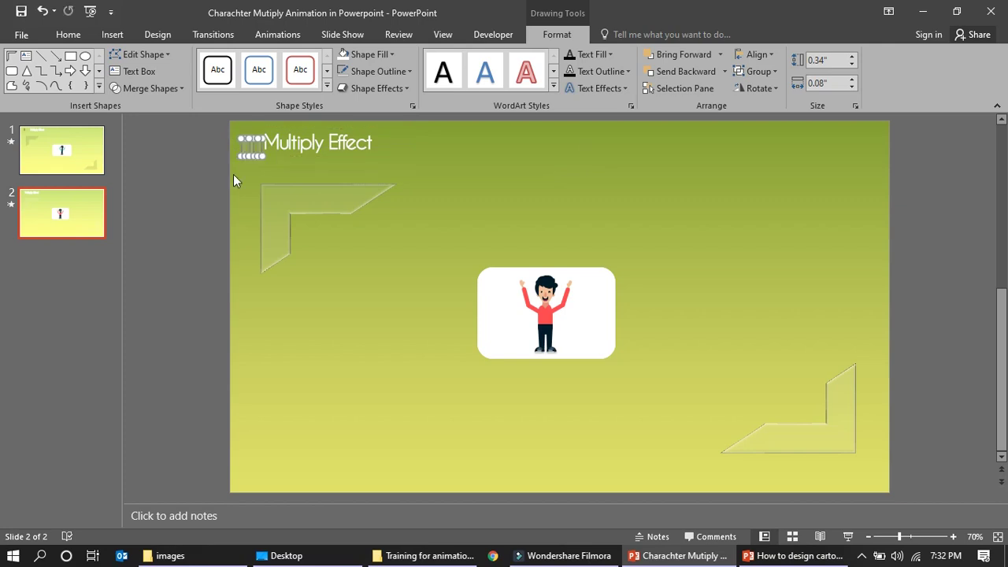
key("Left")
key("Left")
key("Up")
key("Up")
key("Up")
key("Left")
key("Left")
key("Left")
key("Left")
key("Up")
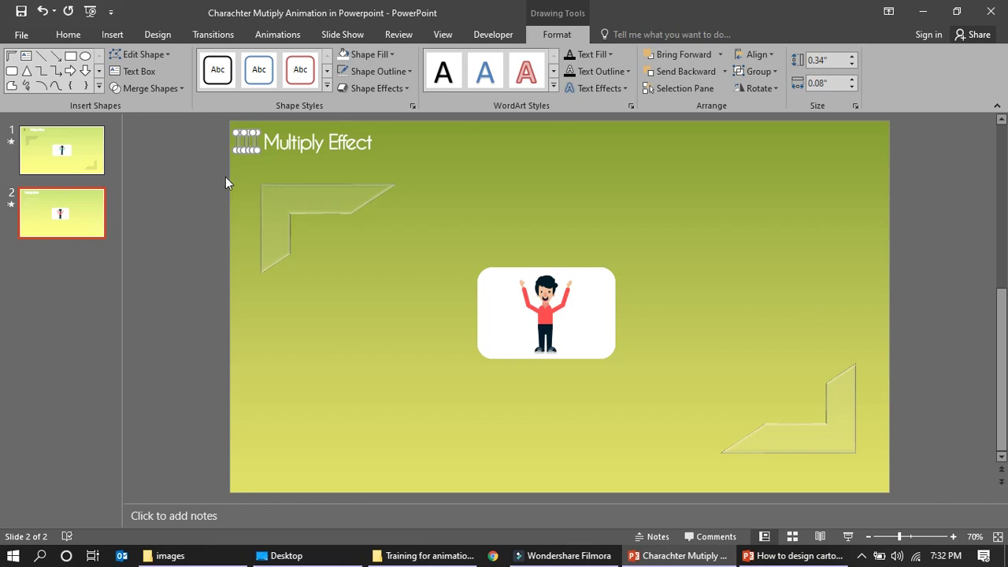
left_click(163, 162)
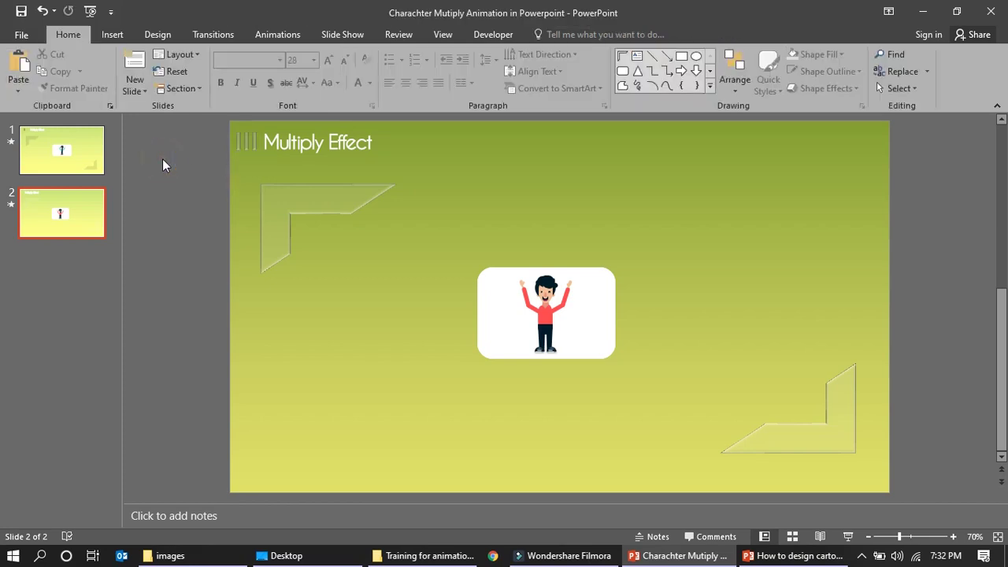